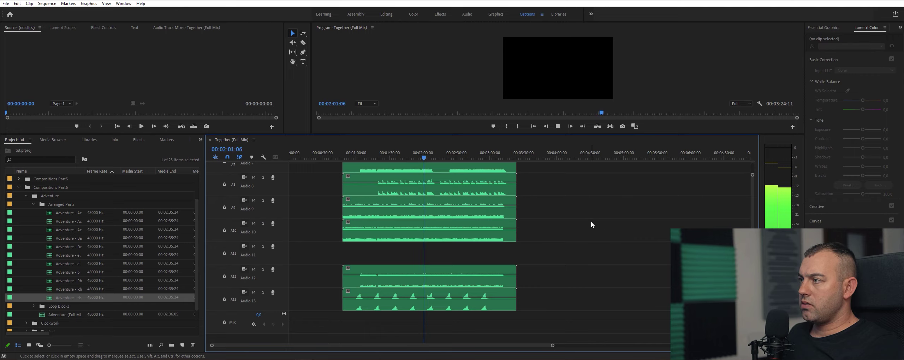
Audition the Audio 8 track in solo, turn the solo off and disable its clip
left_click(263, 176)
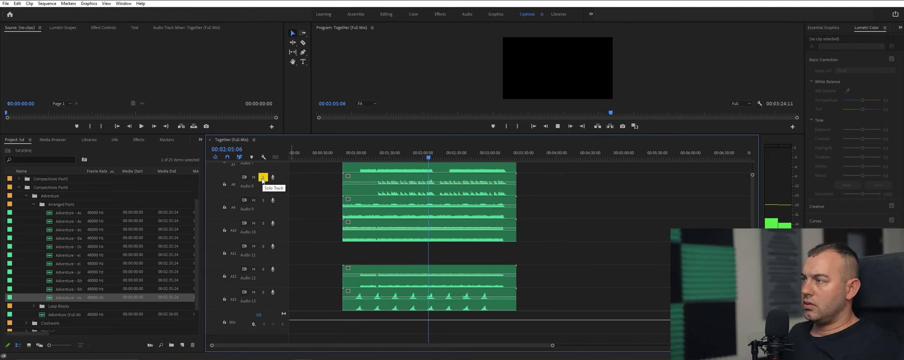
key("space")
left_click(263, 178)
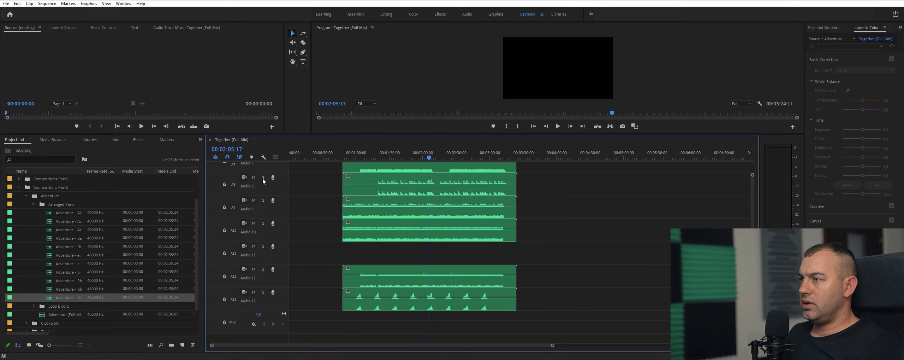
right_click(409, 194)
left_click(675, 198)
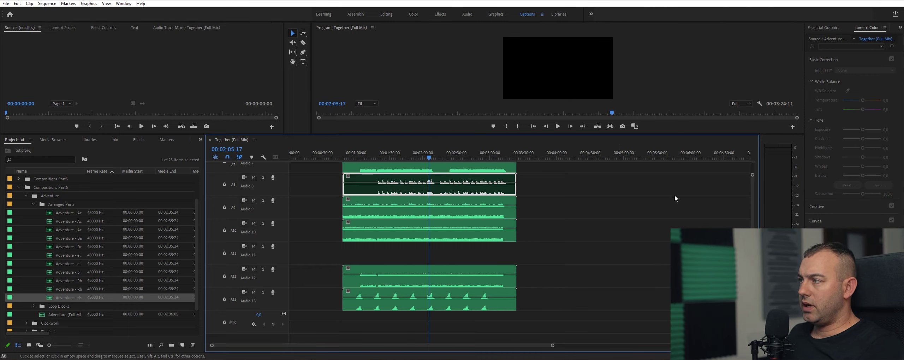
Play the mix briefly and disable the clip on Audio 6
key("space")
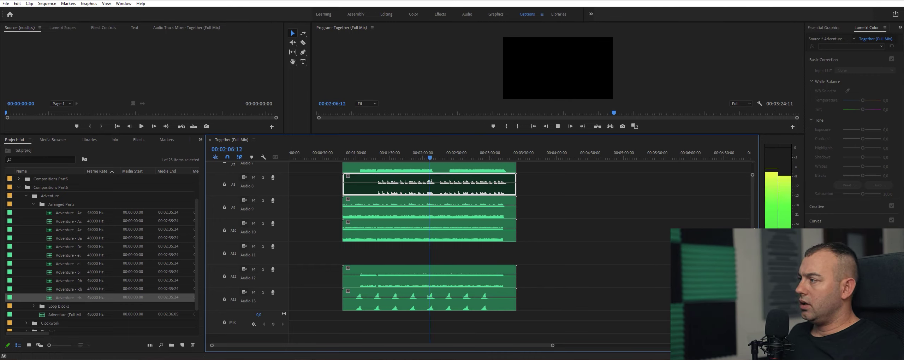
scroll(754, 221, "up", 5)
key("space")
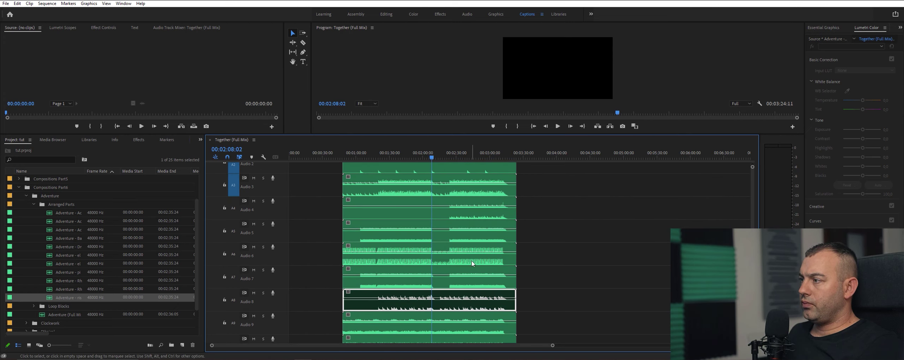
right_click(472, 259)
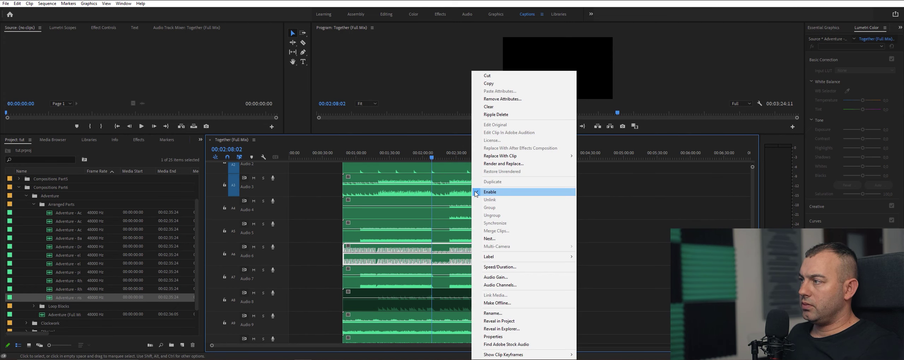
left_click(476, 191)
Replay the mix from about 00:01:54 and disable the clip on Audio 5
left_click(416, 156)
key("space")
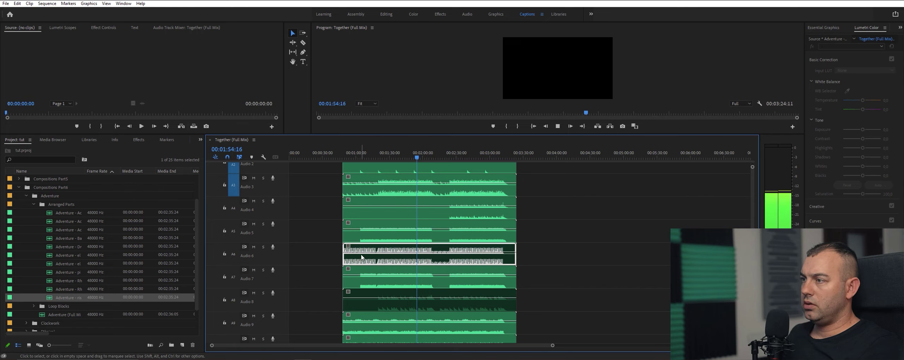
right_click(391, 239)
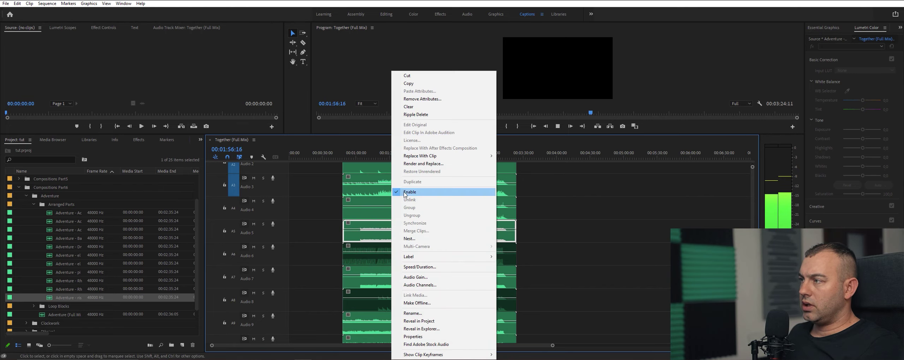
left_click(400, 192)
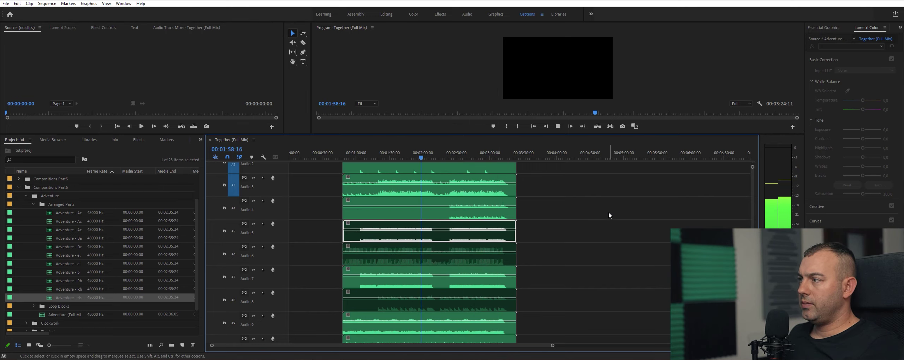
scroll(609, 216, "down", 5)
left_click(558, 281)
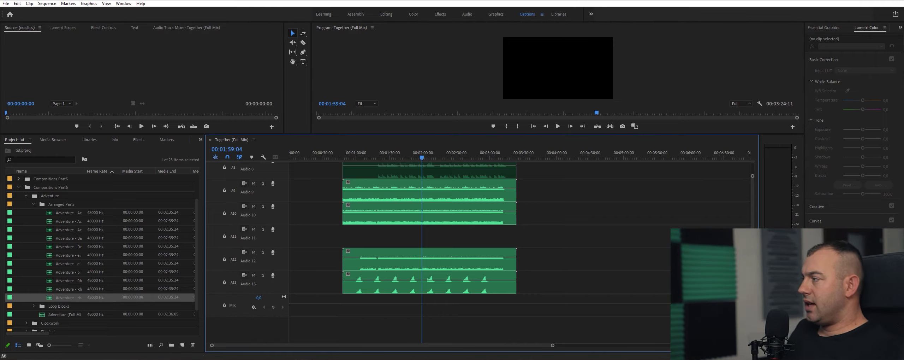
Select all the music clips from Audio 2 downward and trim their starts together to about 00:02:10
scroll(533, 184, "up", 6)
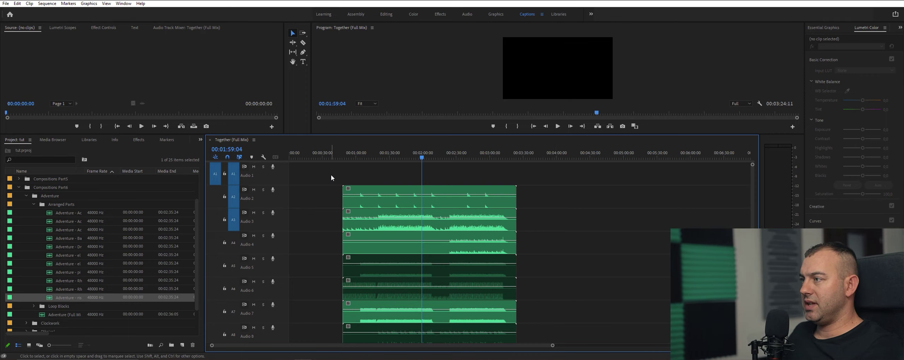
left_click_drag(331, 177, 514, 298)
scroll(546, 273, "down", 4)
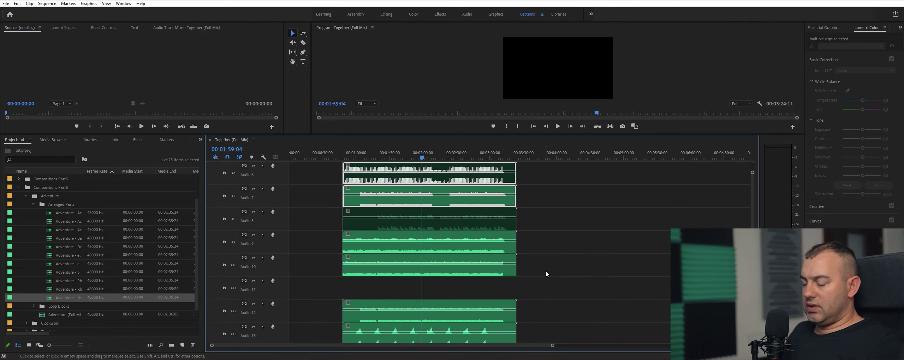
scroll(545, 268, "up", 5)
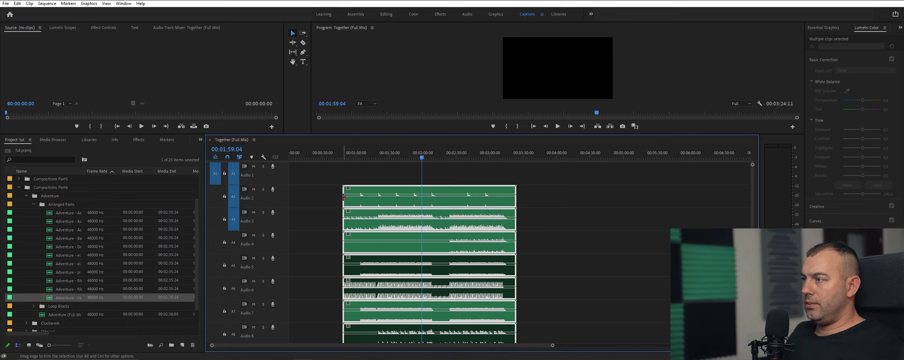
left_click_drag(346, 201, 434, 203)
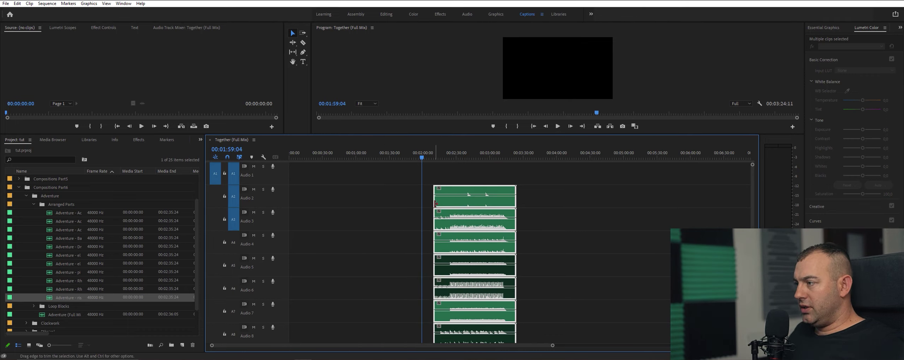
Audition the Audio 3 track in solo from the clip start and from about 00:02:25
left_click(437, 156)
key("=")
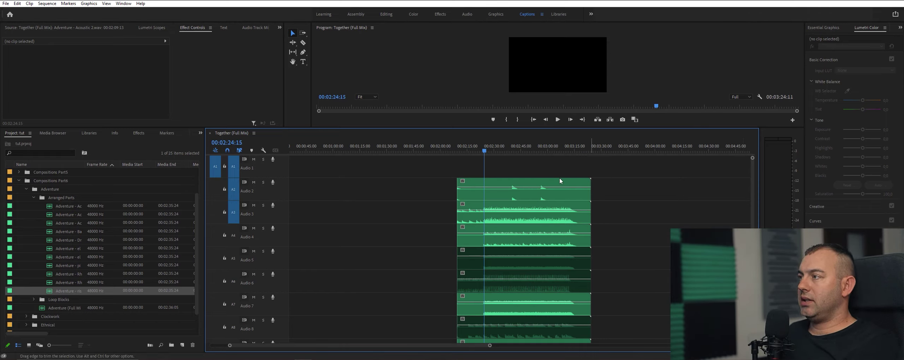
left_click_drag(453, 150, 460, 152)
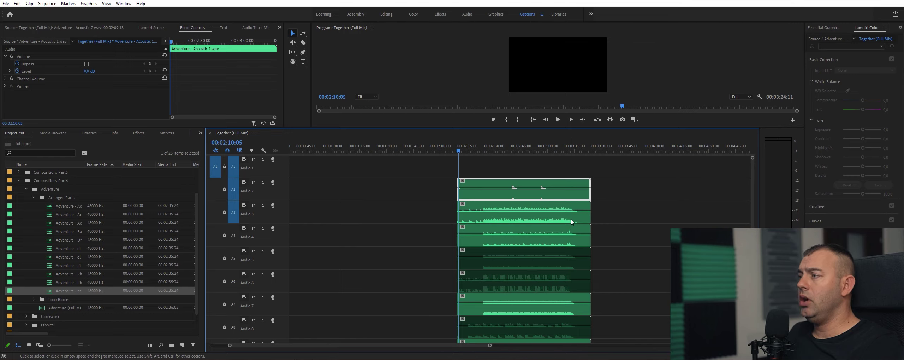
left_click(483, 223)
left_click(263, 205)
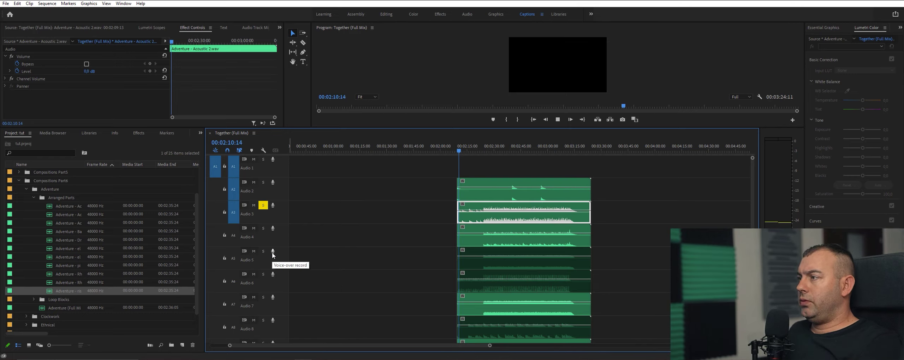
left_click(484, 151)
key("space")
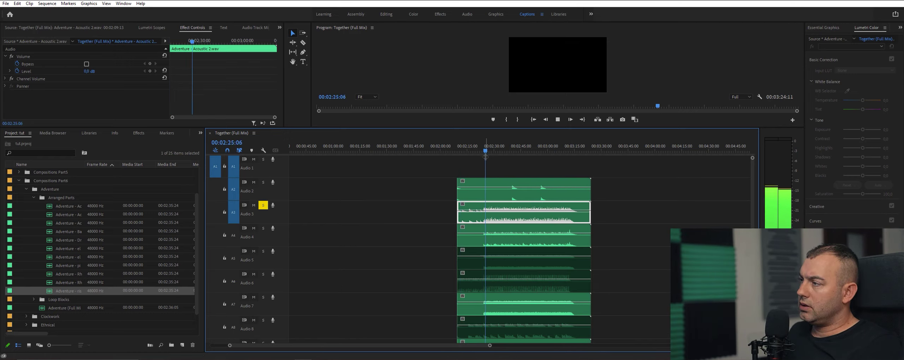
key("space")
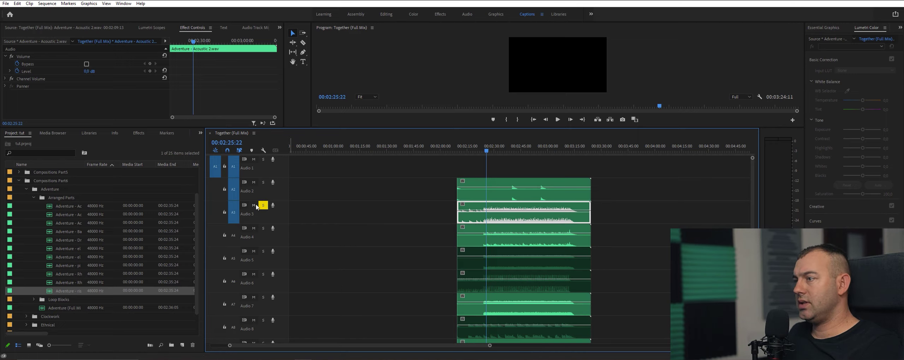
left_click(264, 206)
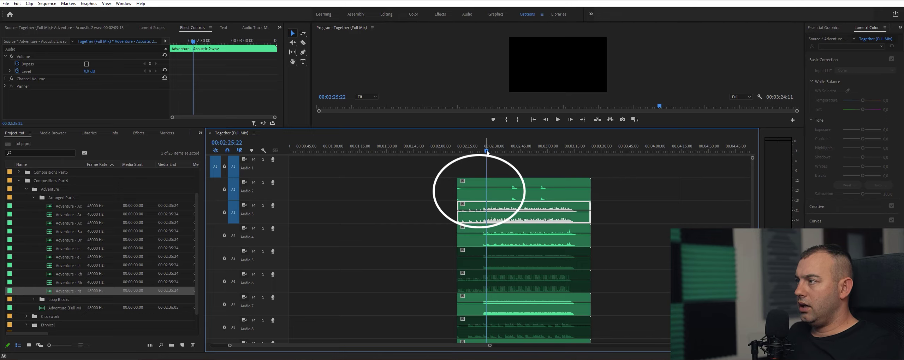
Keyframe the Audio 3 clip's volume level to fade in from silence at 00:02:31:02 to 0 dB at 00:02:40:04
left_click_drag(486, 152, 512, 152)
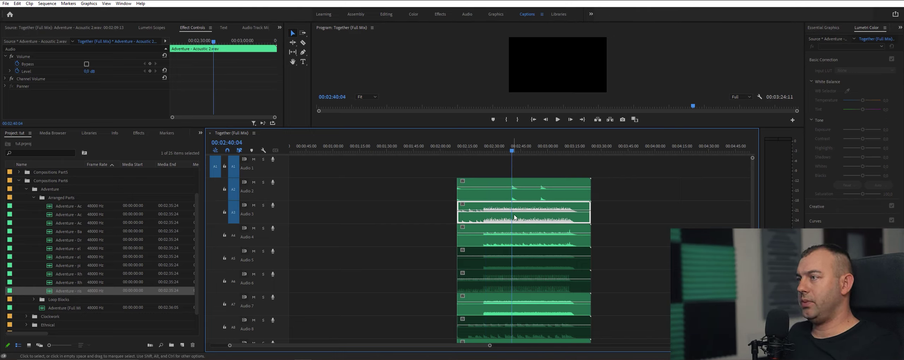
left_click(149, 71)
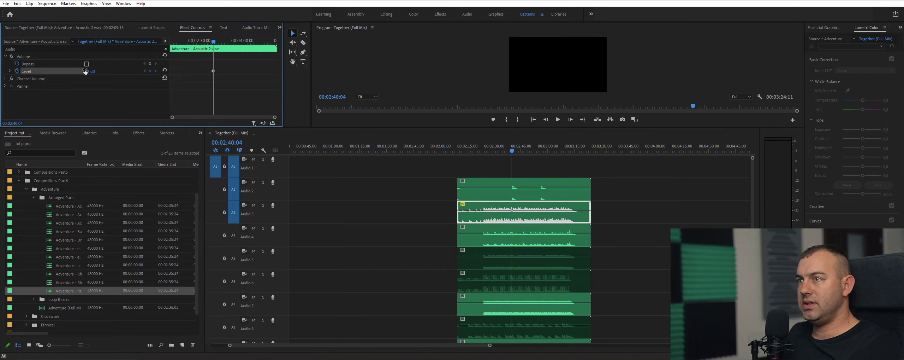
left_click(496, 151)
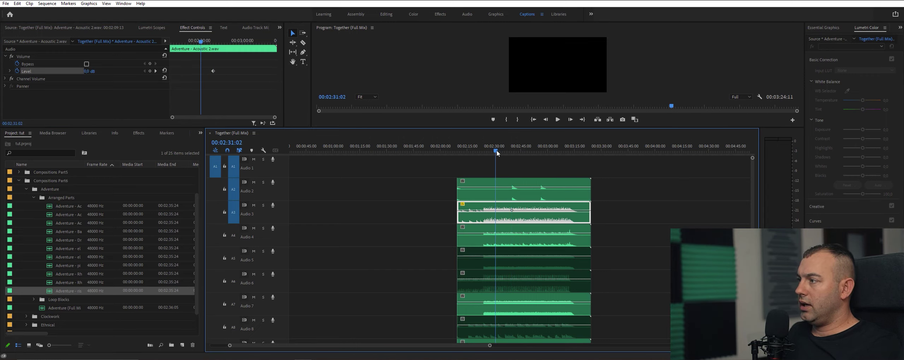
left_click(88, 71)
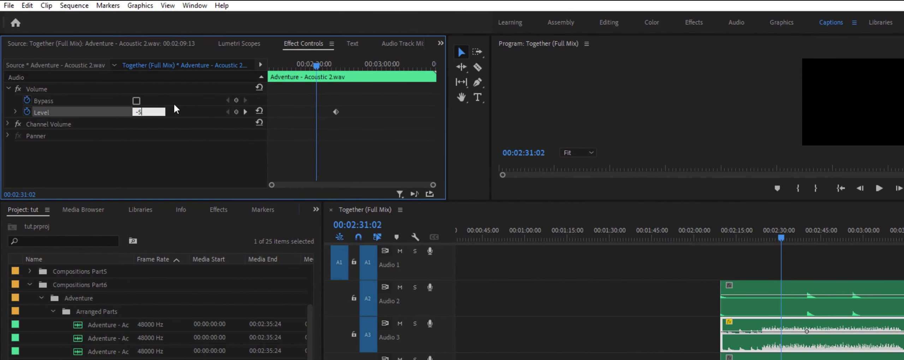
key("Return")
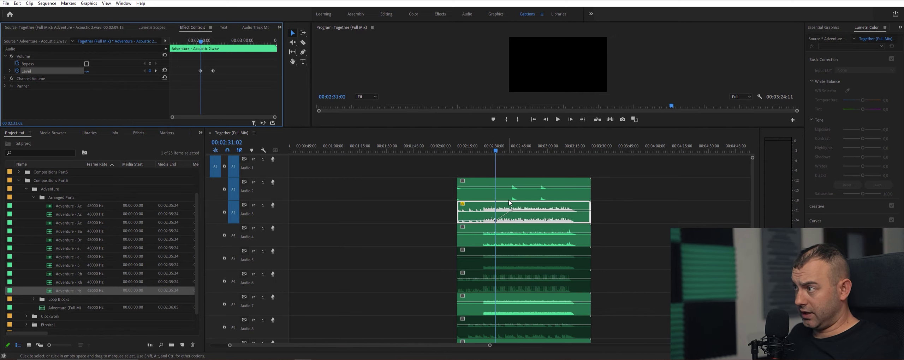
Audition the Audio 12 track in solo, turn the solo off and select its clip
left_click(304, 279)
scroll(269, 278, "down", 5)
left_click(263, 284)
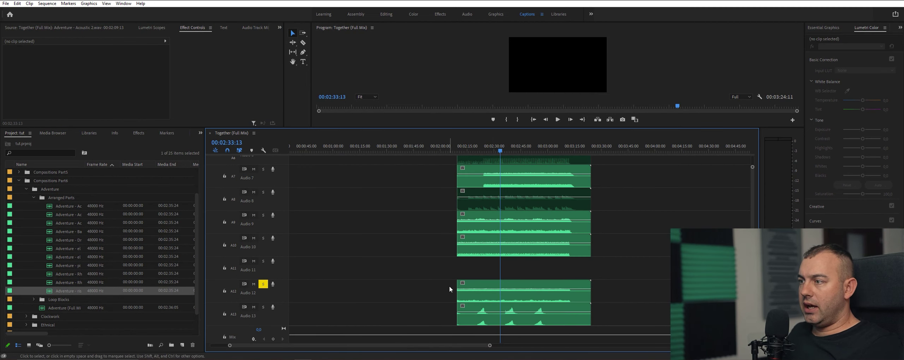
key("space")
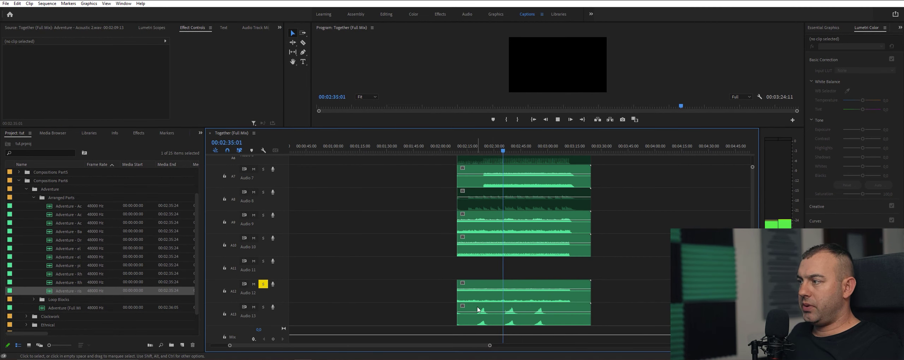
left_click(476, 303)
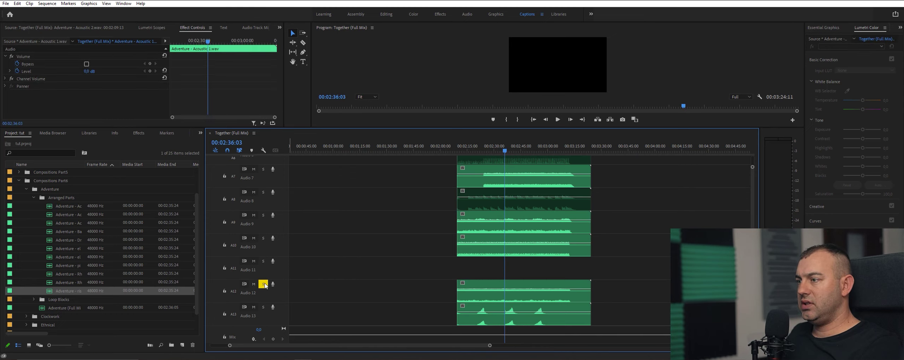
left_click(263, 283)
left_click(480, 301)
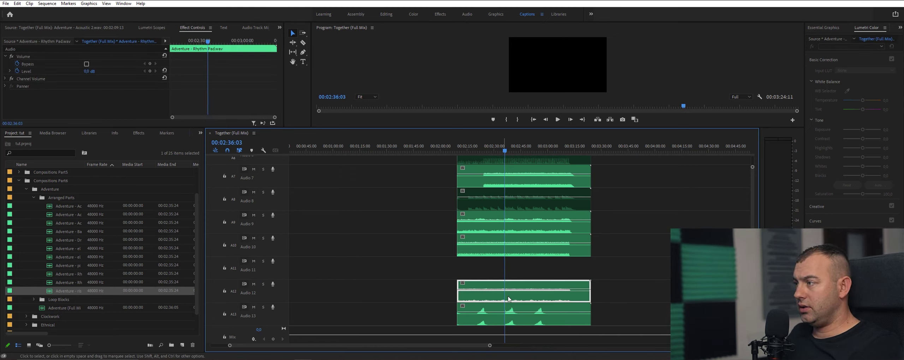
Audition the Audio 10 and Audio 9 tracks in solo from the clip start and turn both solos off
left_click(458, 150)
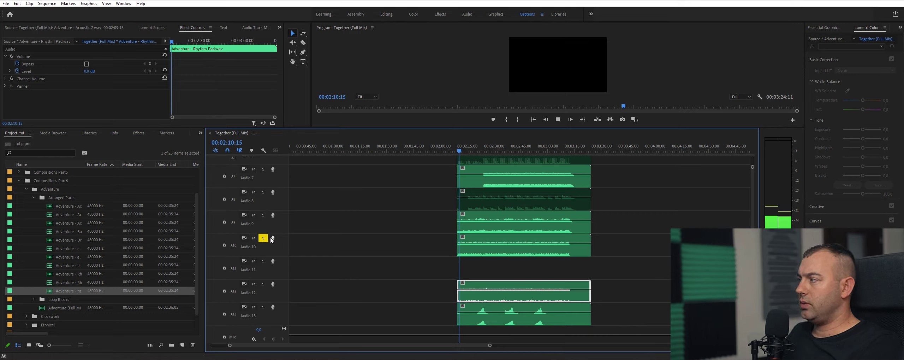
left_click(263, 215)
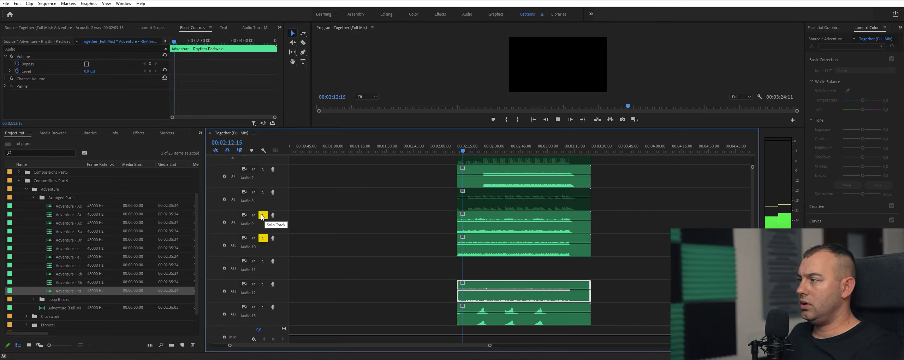
left_click(263, 214)
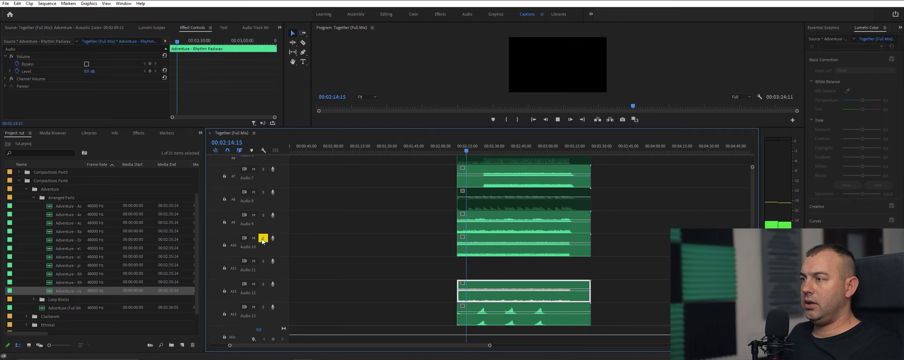
left_click(263, 237)
key("space")
Add volume level keyframes at 0 dB to the Audio 9 and Audio 10 clips at 00:02:39:24
left_click(505, 211)
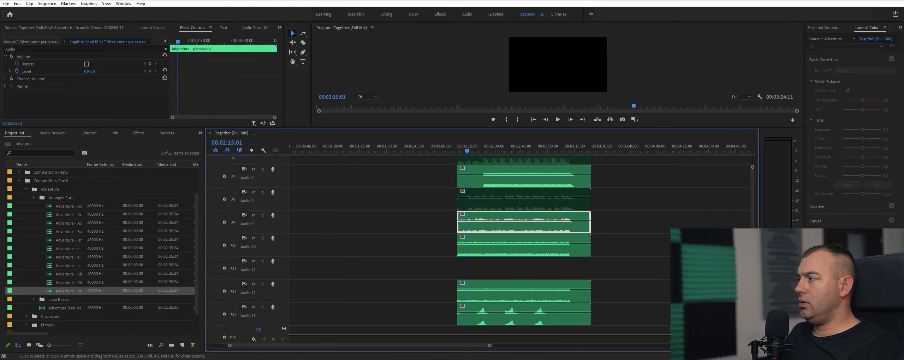
scroll(505, 211, "up", 2)
scroll(505, 211, "up", 2)
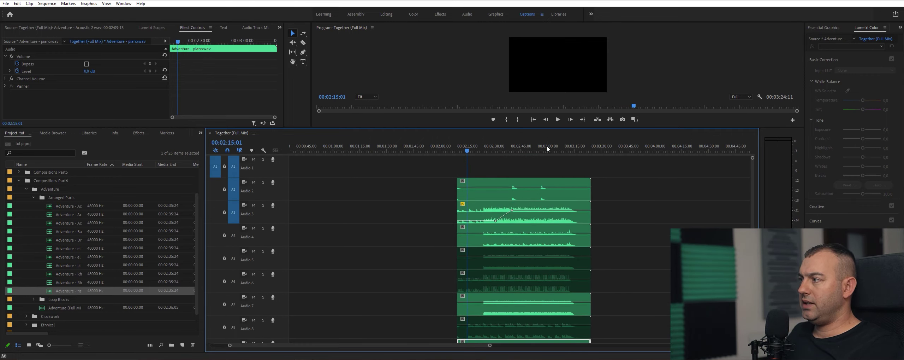
left_click(511, 148)
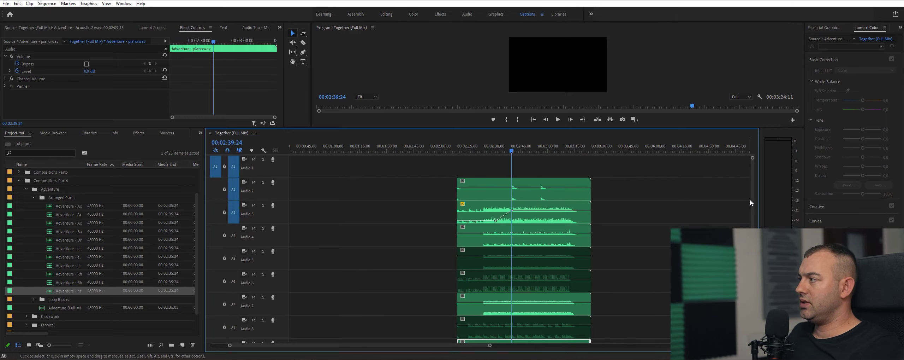
scroll(753, 199, "down", 4)
left_click(179, 113)
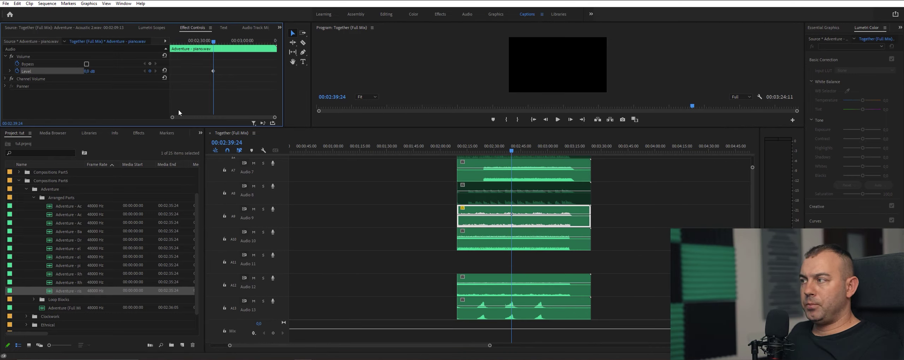
left_click(510, 245)
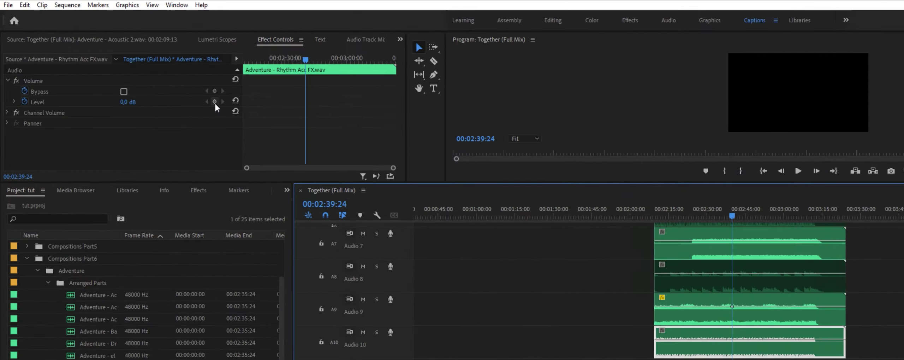
left_click(215, 102)
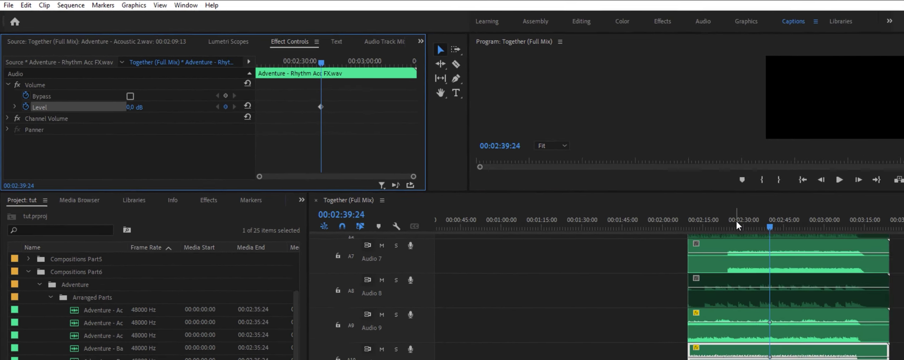
Keyframe the Audio 10 clip's volume level to silence at 00:02:11:24 by entering -500
left_click_drag(738, 226, 697, 229)
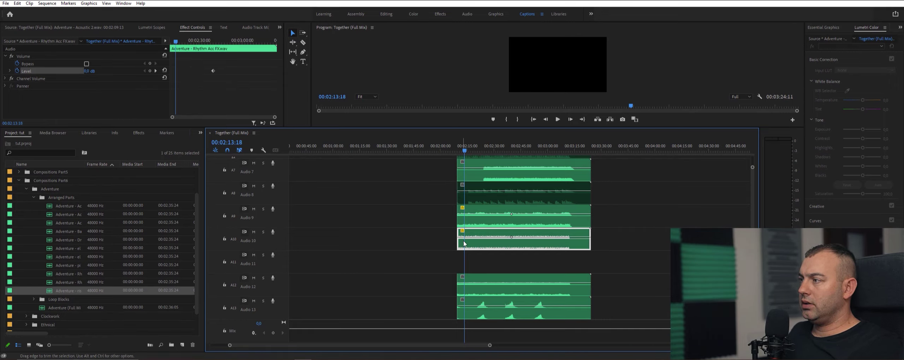
left_click(461, 148)
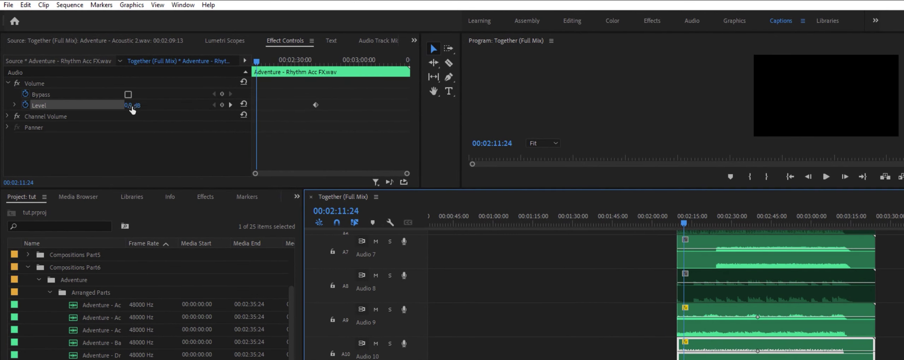
left_click(89, 70)
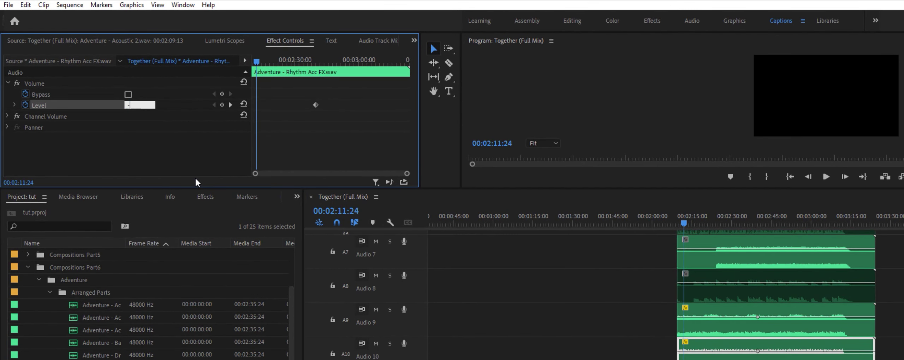
type("-500")
key("Return")
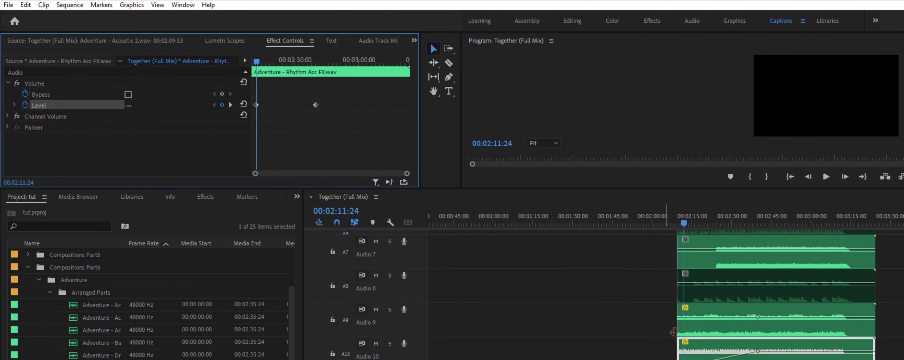
Set the Audio 9 clip's volume level to -500 at 00:02:11:24 so it also fades in from silence
left_click(695, 329)
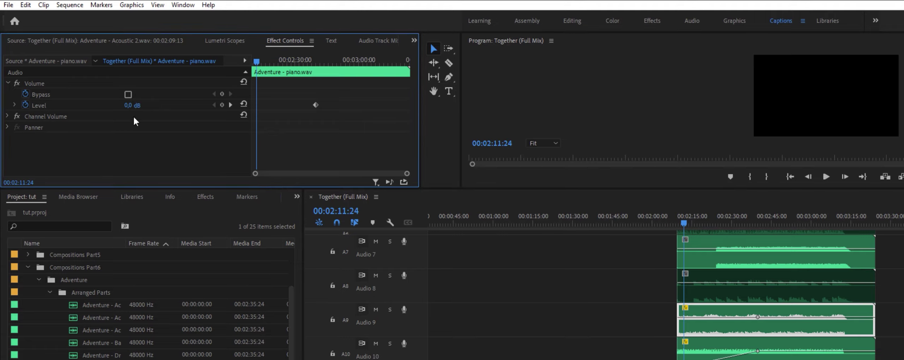
left_click(130, 105)
type("-500")
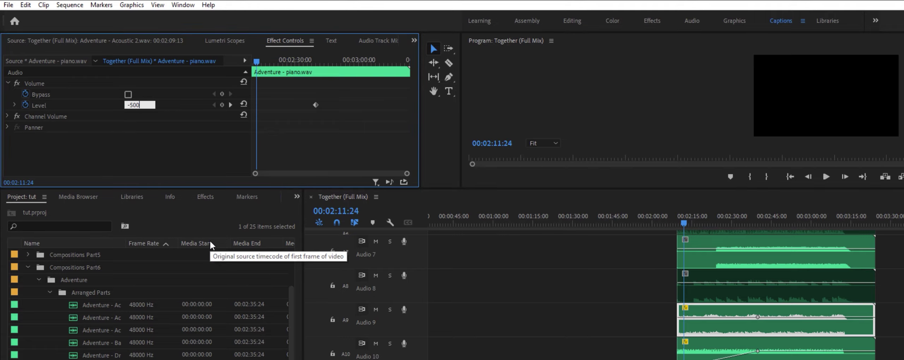
key("Return")
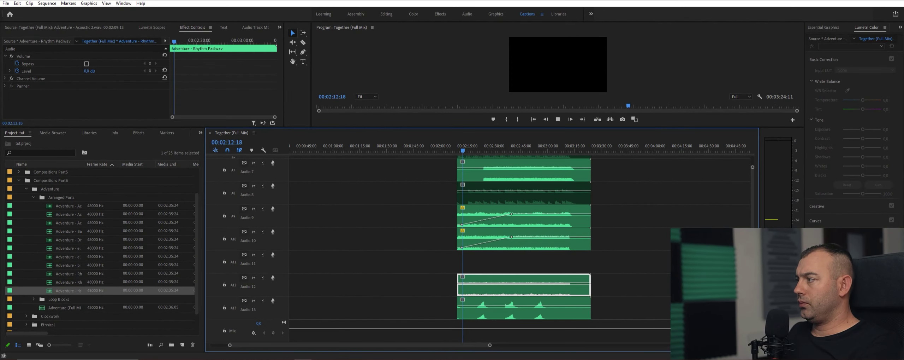
Deselect the clips and listen to the combined stems from the start of the fades to about 00:02:42
left_click(677, 245)
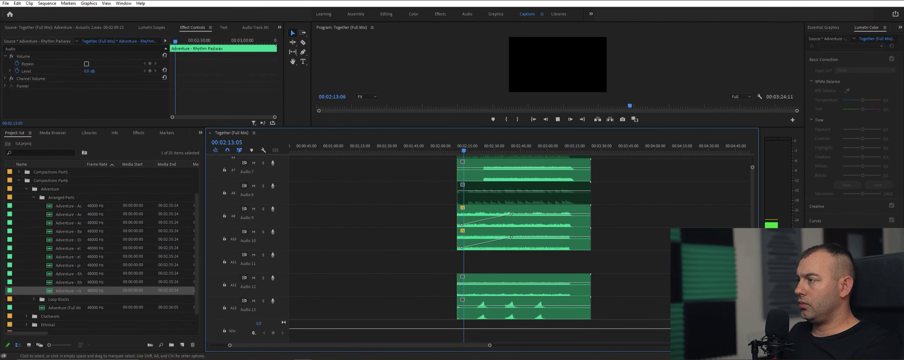
scroll(677, 246, "down", 2)
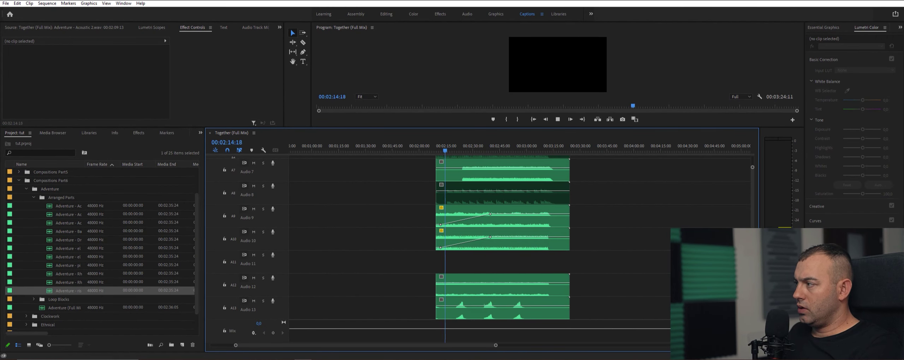
scroll(748, 216, "up", 5)
scroll(748, 209, "up", 1)
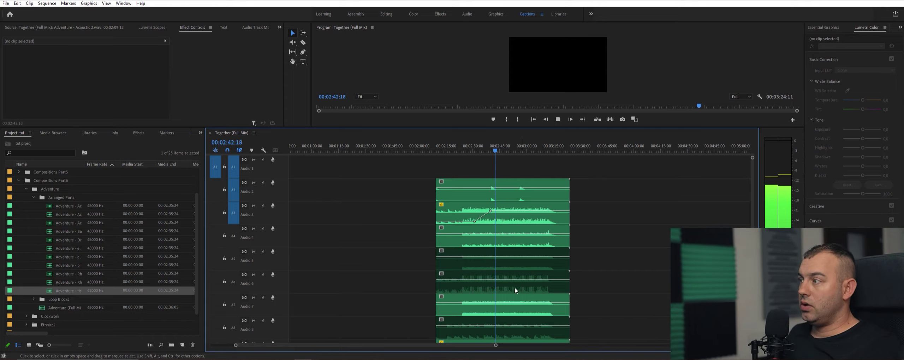
Trim the starts of the disabled Audio 5 and Audio 6 clips to about 00:02:41 and enable both clips
left_click(479, 267)
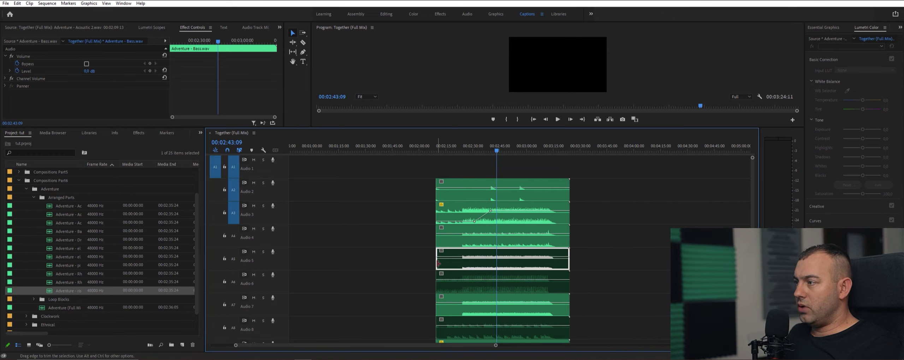
left_click_drag(439, 263, 495, 268)
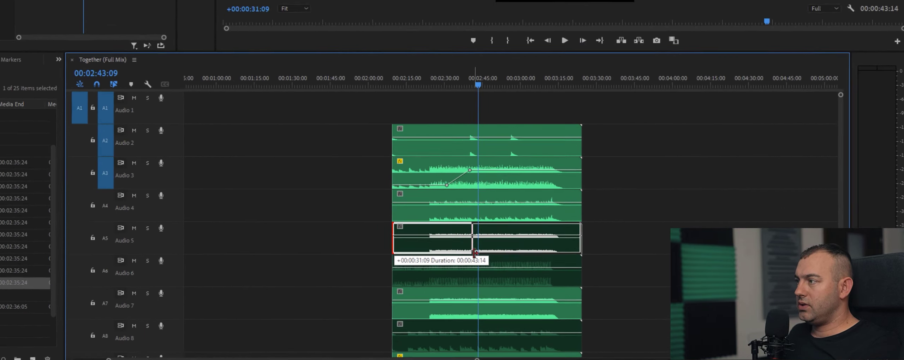
left_click_drag(475, 252, 473, 252)
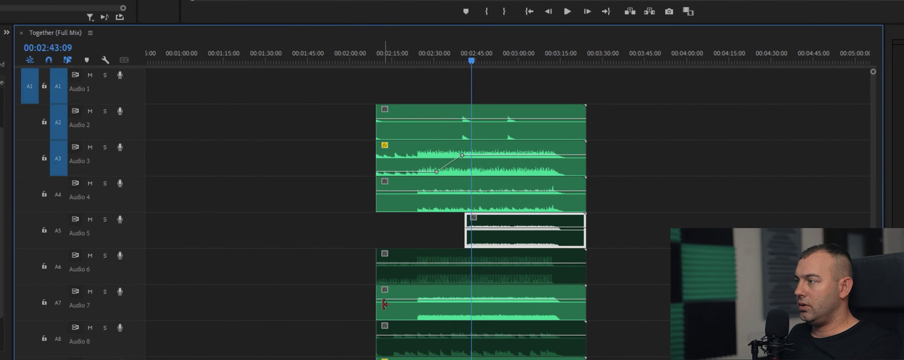
left_click_drag(394, 278, 466, 274)
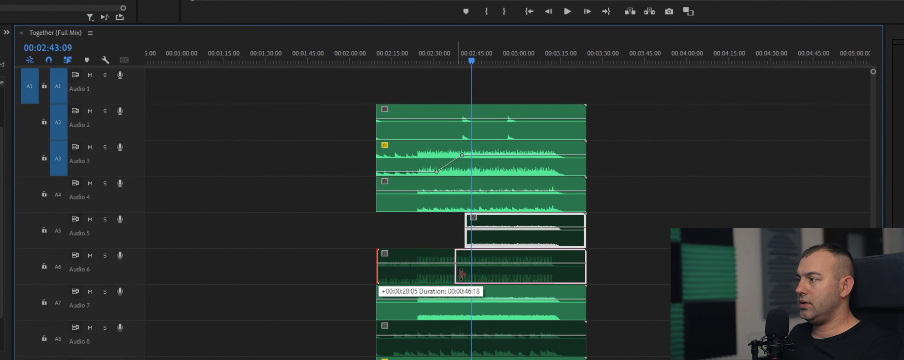
left_click_drag(642, 226, 514, 262)
right_click(515, 238)
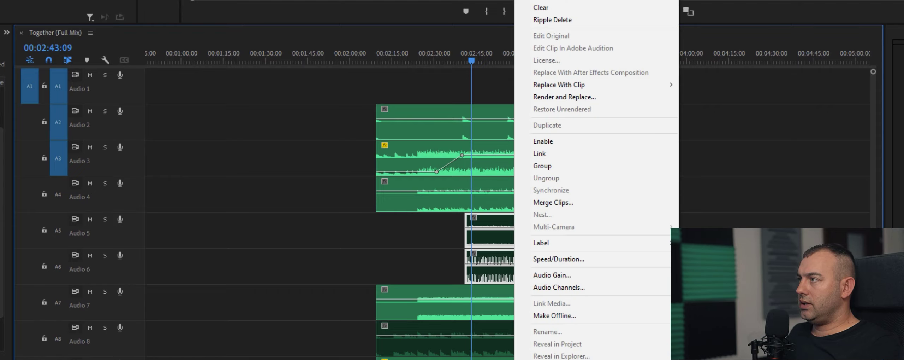
left_click(558, 145)
Extend the starts of the Audio 5 and Audio 6 clips back to the Audio 2 hit just after 00:02:40
key("=")
key("=")
key("=")
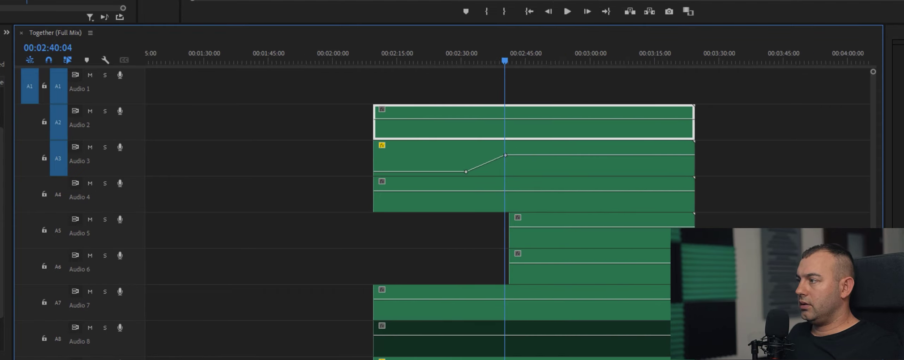
key("=")
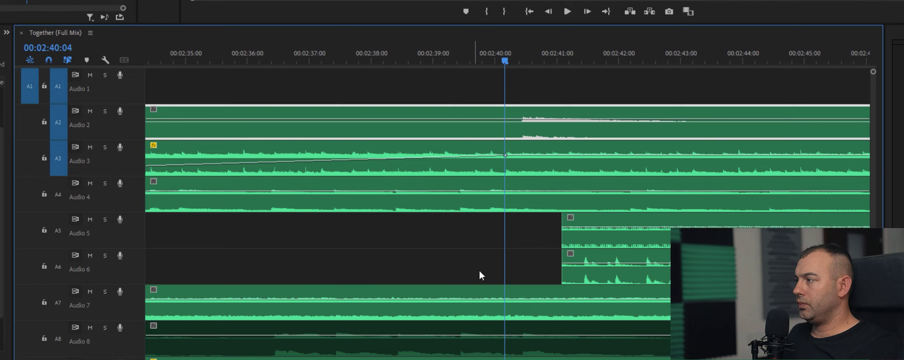
left_click_drag(562, 230, 523, 229)
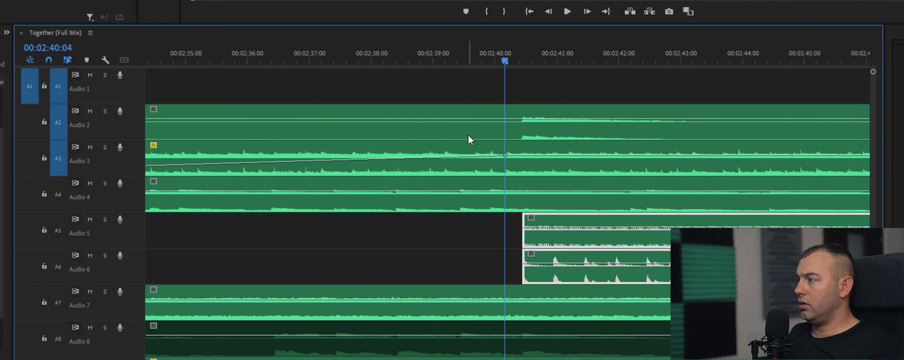
Play the transition from about 00:02:39 through the Audio 5 and Audio 6 entry and save the project
left_click(447, 56)
key("space")
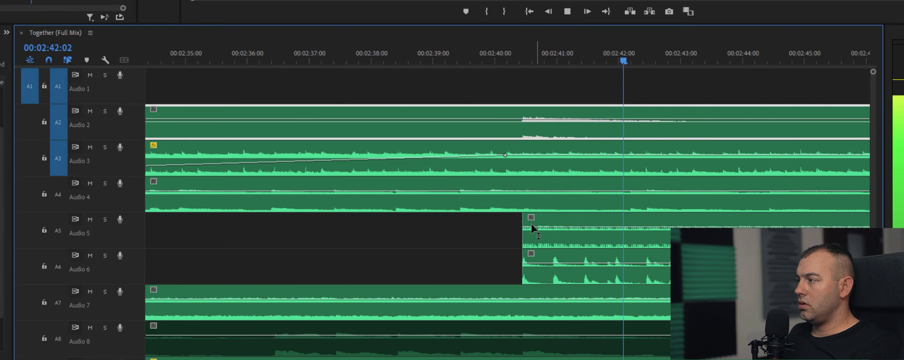
key("space")
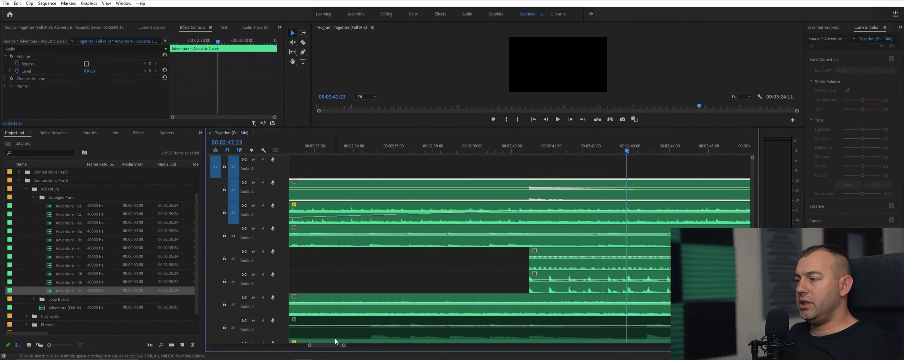
left_click_drag(343, 346, 427, 346)
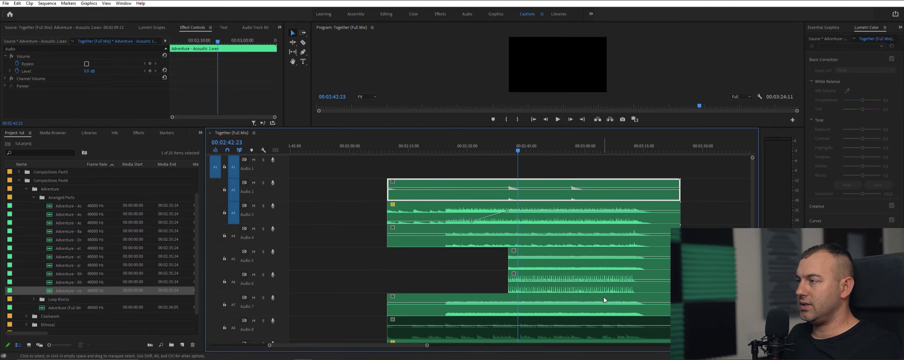
key("ctrl+s")
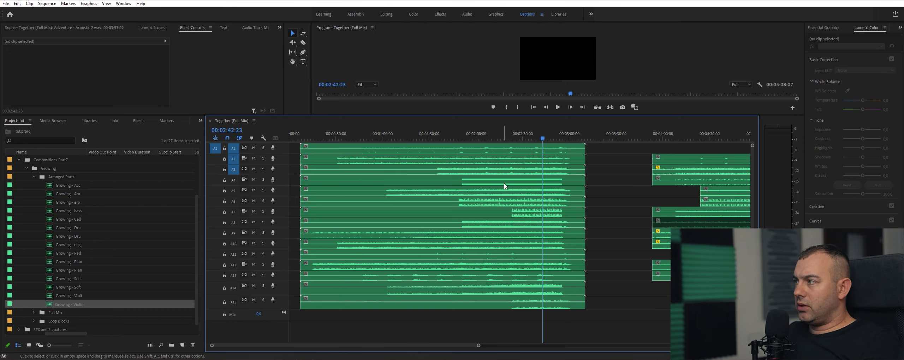
Open the Audio Track Mixer with the time at 00:02:04:12 and expand its effects and sends section
left_click(483, 137)
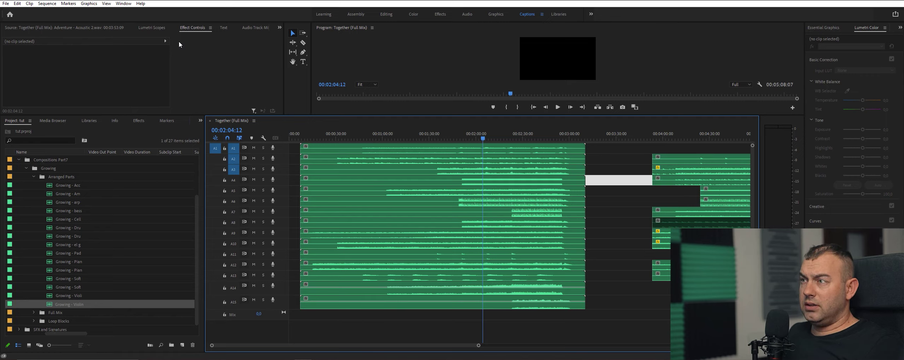
left_click(123, 65)
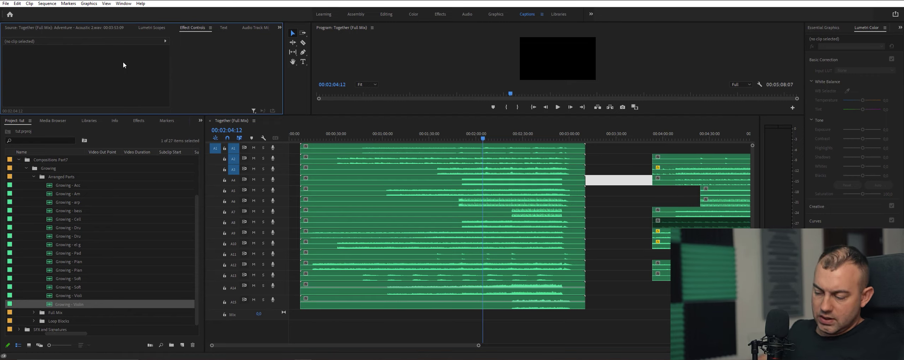
key("shift+6")
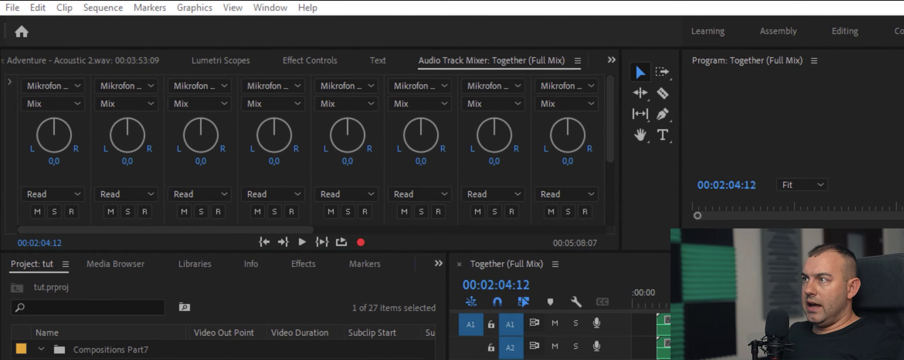
left_click(10, 83)
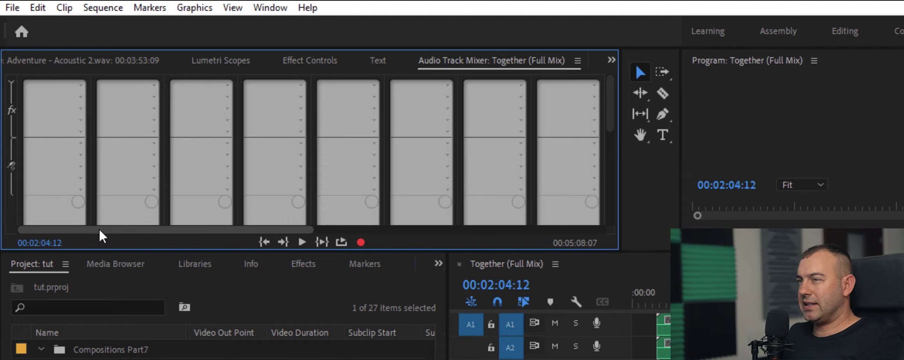
Examine the mixer's channels from Audio 9 to Mix, including their volume faders and effects and sends slots
left_click_drag(100, 230, 415, 237)
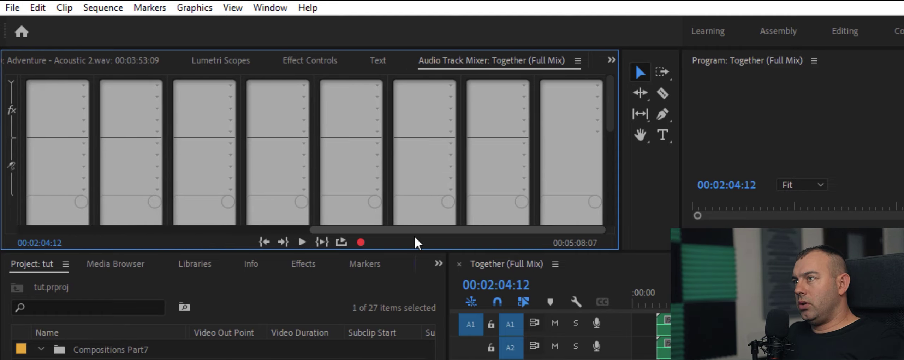
left_click_drag(611, 115, 618, 226)
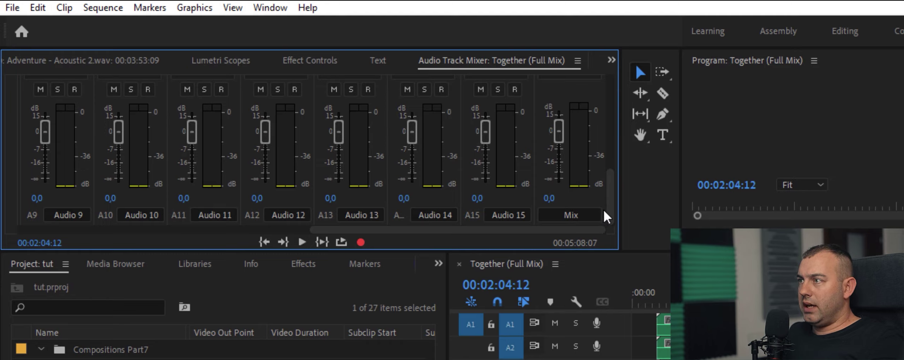
left_click_drag(605, 212, 673, 111)
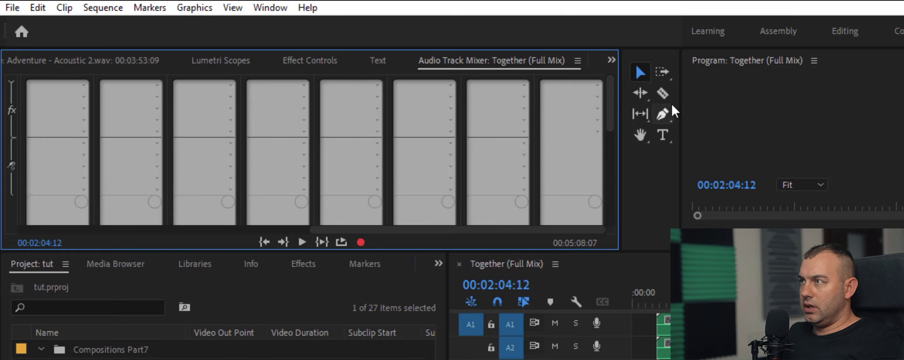
Add a Hard Limiter from Amplitude and Compression to the Mix channel's first effects slot
left_click(596, 84)
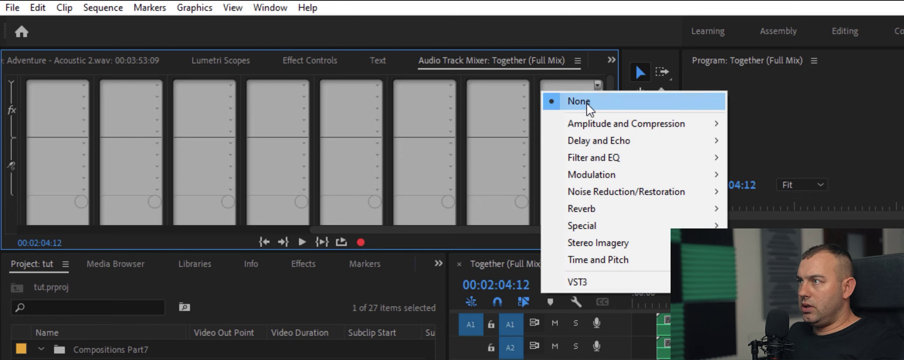
mouse_move(573, 128)
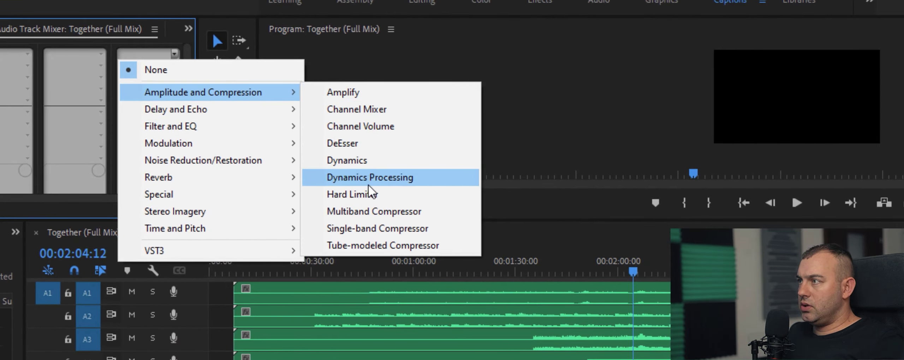
left_click(369, 198)
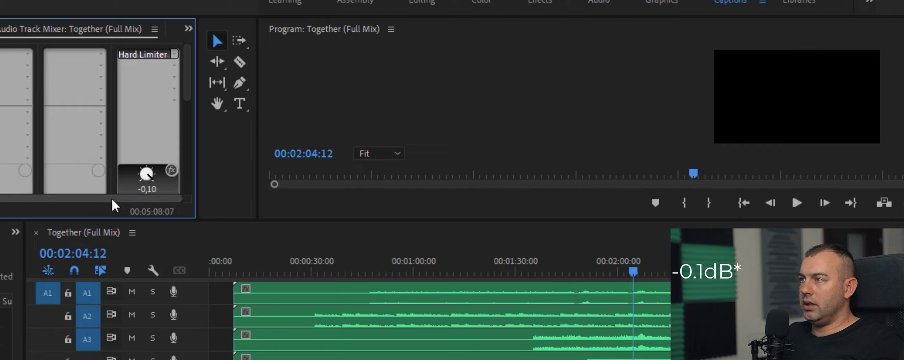
left_click_drag(189, 93, 187, 102)
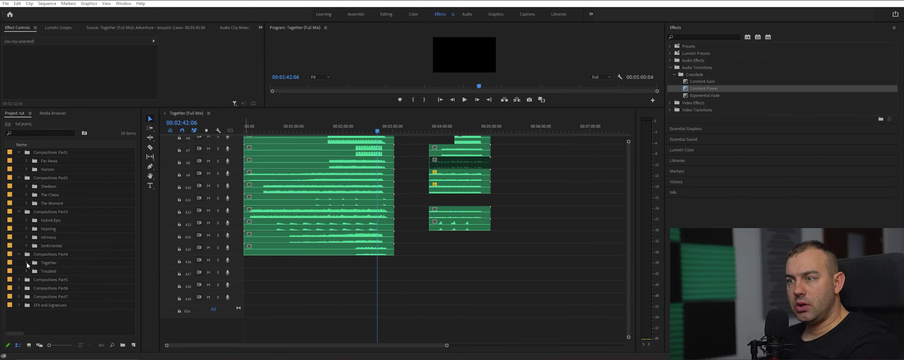
Place the Together pad stem from the Arranged Parts bin of Compositions Part4 on Audio 16, overlapping the first composition's end
left_click(26, 262)
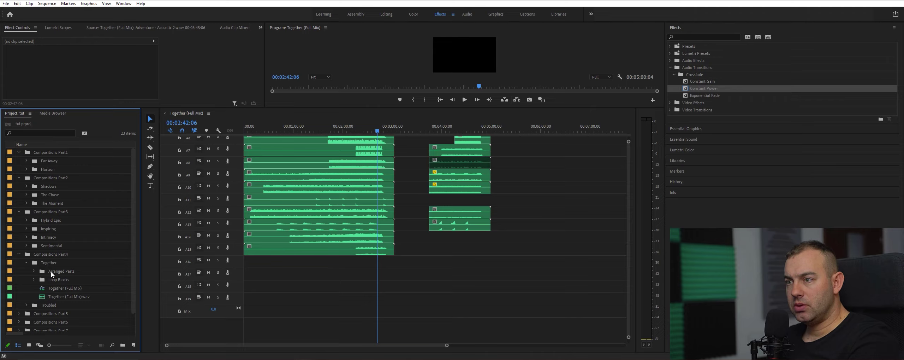
left_click(34, 271)
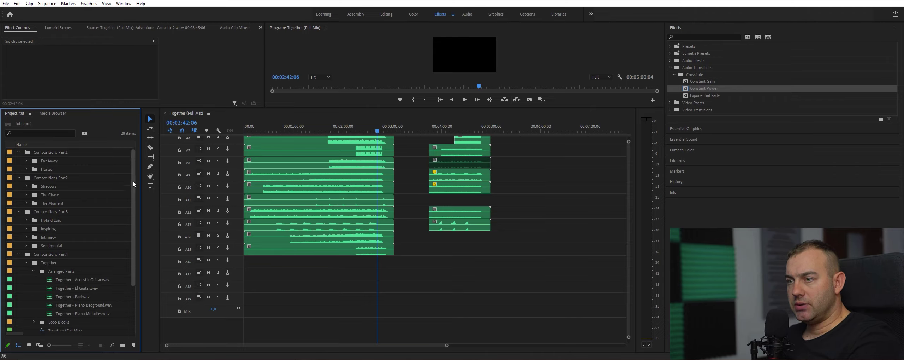
scroll(133, 181, "down", 1)
left_click_drag(81, 279, 424, 262)
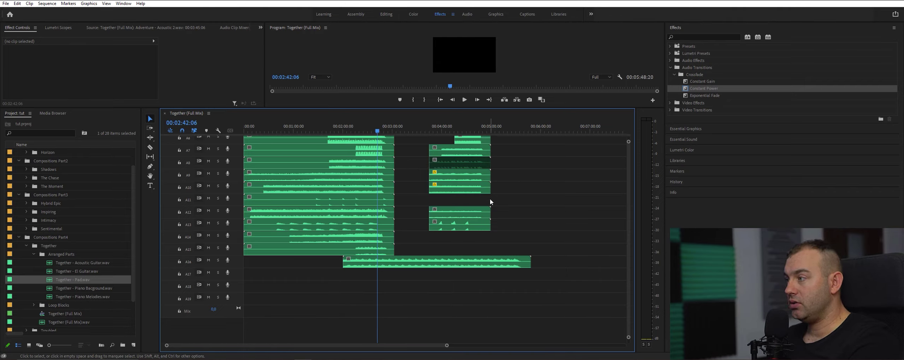
Trim the Audio 16 pad clip to run from 00:02:42:06 to about 00:04:15 and play the transition
left_click_drag(531, 262, 441, 262)
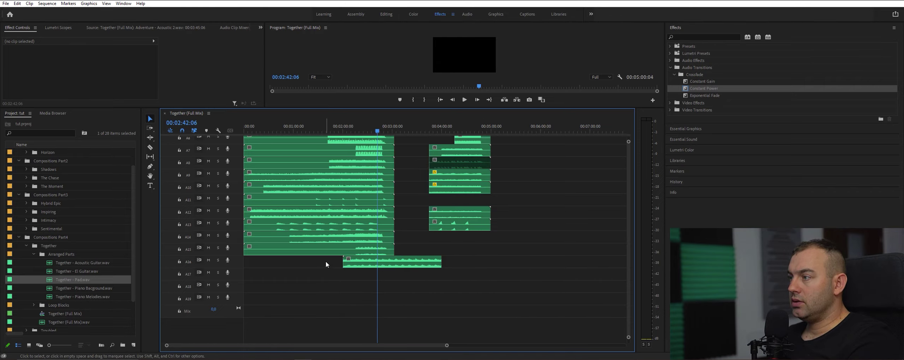
left_click_drag(344, 260, 377, 260)
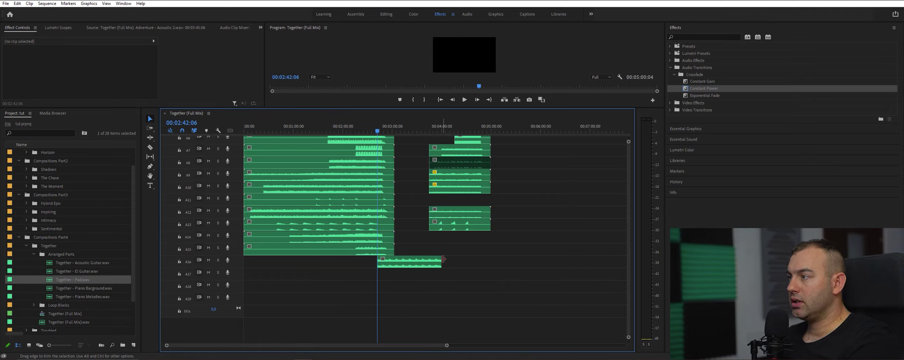
left_click_drag(441, 261, 454, 260)
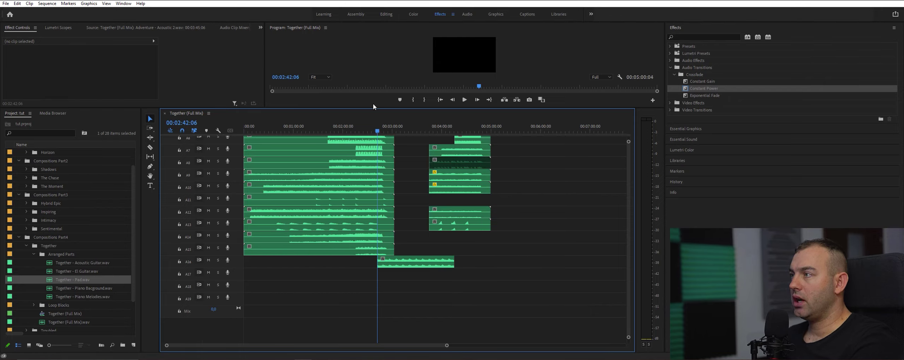
left_click(464, 99)
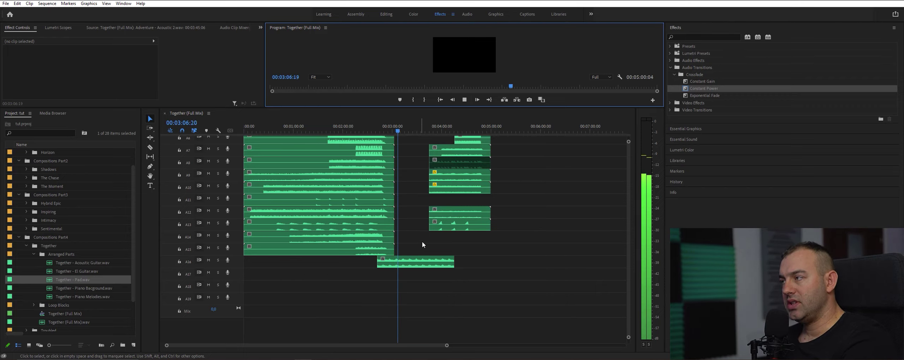
Shift all the second composition's clips 12 seconds later and extend the Audio 16 pad clip's end to about 00:04:19
left_click_drag(506, 237, 425, 135)
scroll(629, 169, "up", 5)
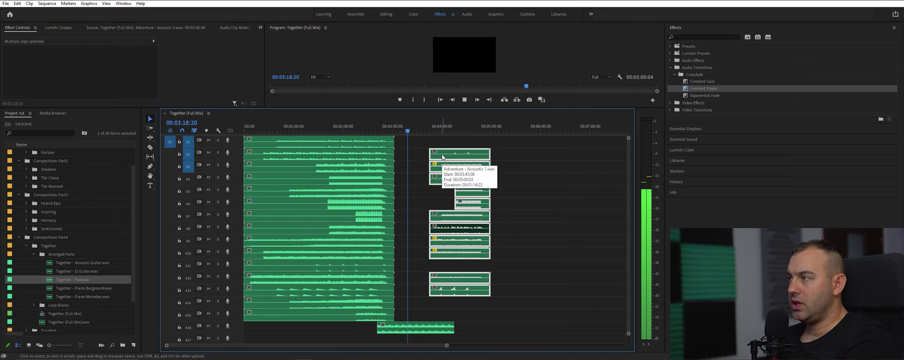
left_click_drag(442, 158, 451, 158)
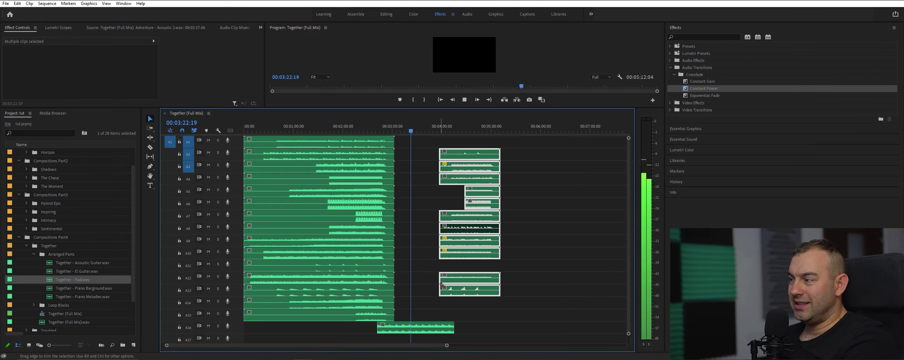
mouse_move(451, 323)
left_mouse_down()
mouse_move(430, 323)
mouse_move(457, 324)
left_mouse_up()
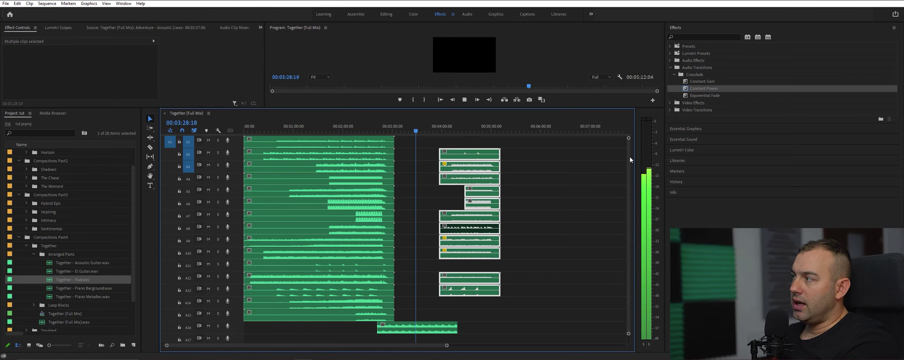
Try the Together electric guitar and piano background stems as extra layers on Audio 17 and Audio 18, and remove both
scroll(630, 156, "down", 5)
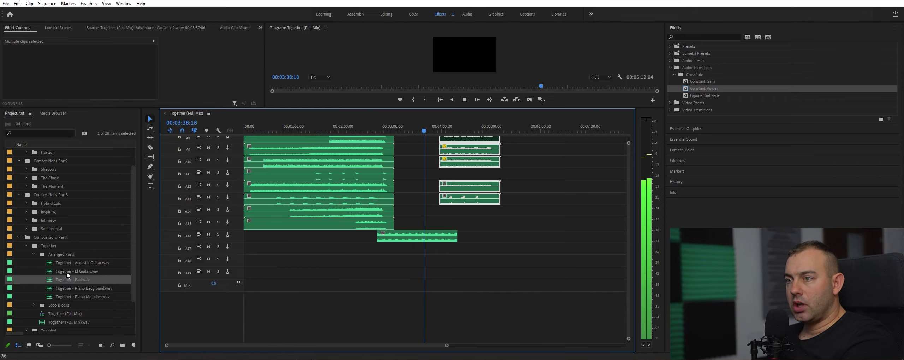
left_click_drag(66, 271, 368, 248)
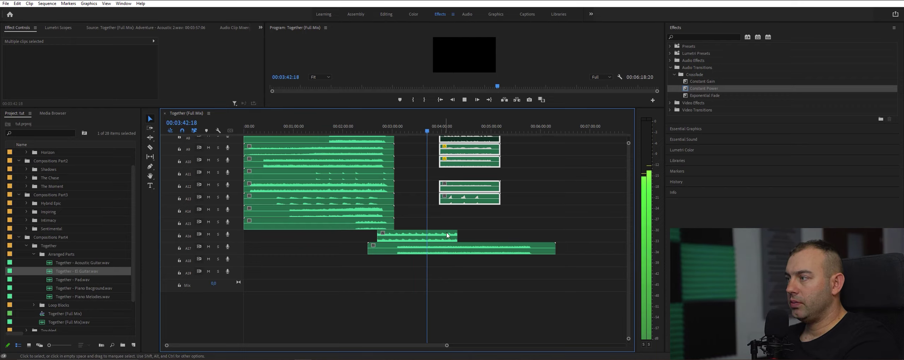
left_click_drag(71, 290, 367, 260)
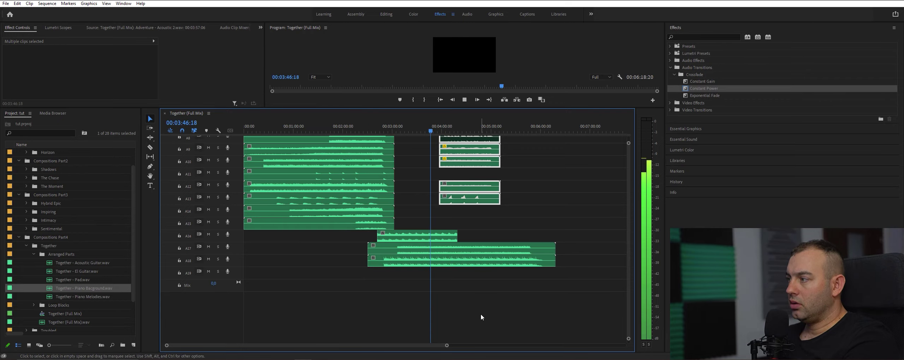
left_click_drag(499, 225, 500, 289)
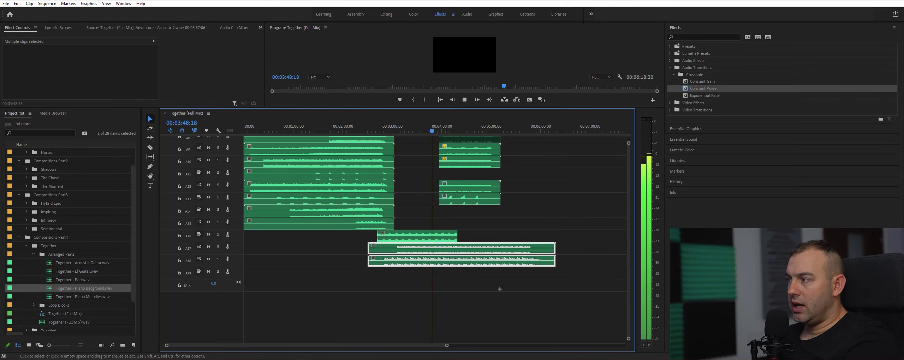
key("Delete")
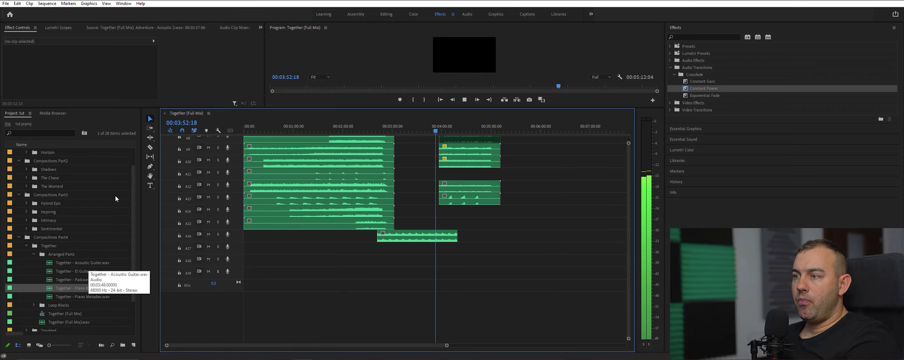
Stop playback and place Celestial signature sounds from the SFX and Signatures bin back to back on Audio 17 from about 00:03:09
key("space")
scroll(134, 205, "down", 1)
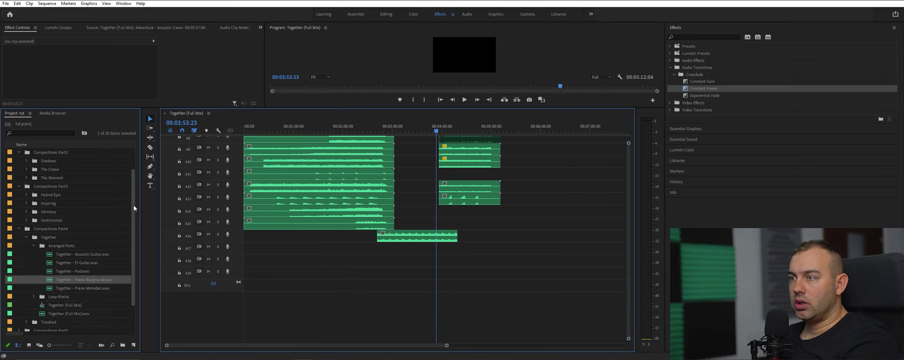
scroll(132, 226, "down", 3)
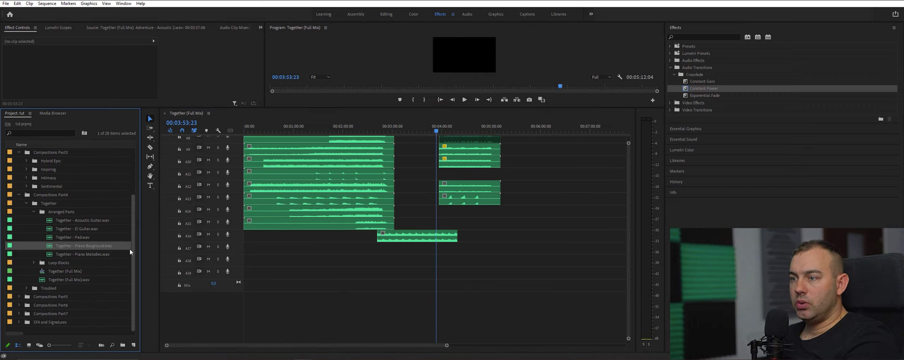
left_click(18, 321)
left_click_drag(133, 238, 133, 273)
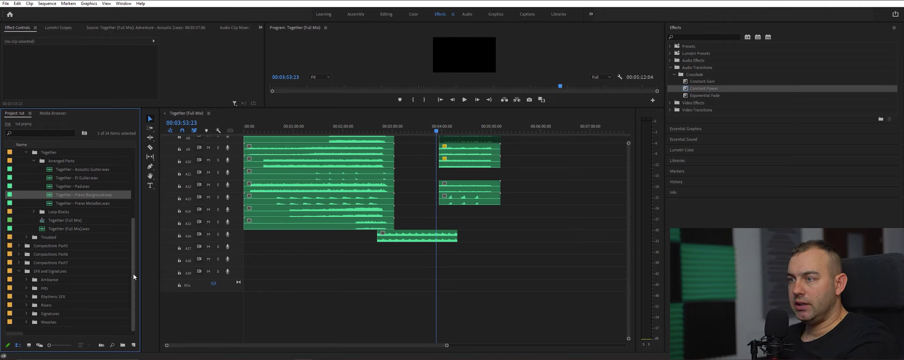
left_click(26, 313)
left_click_drag(49, 322, 403, 252)
Play the pad with the Audio 17 signature sounds from about 00:03:23 to 00:03:29
left_click(412, 130)
key("space")
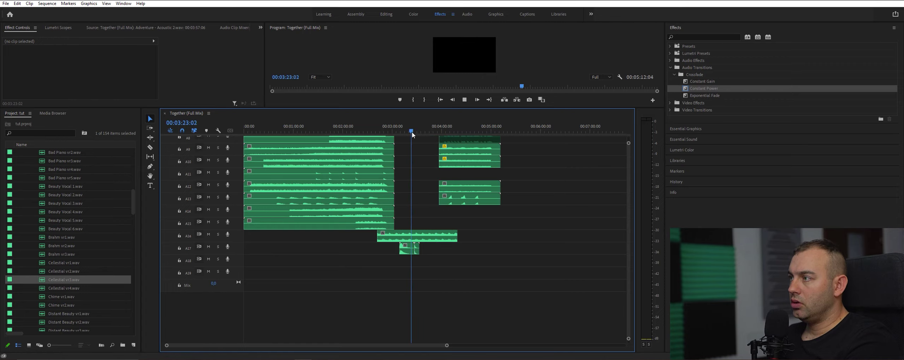
key("equal")
key("equal")
key("equal")
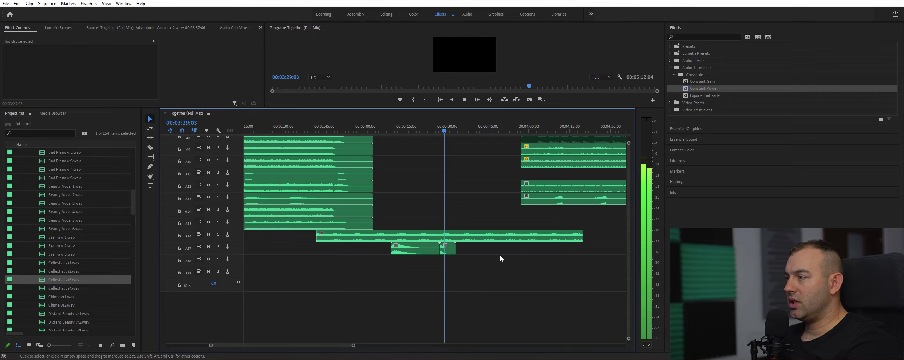
key("space")
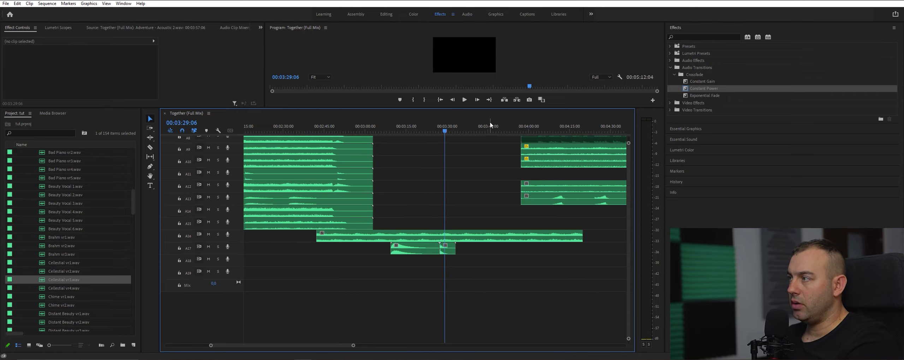
Play from 00:03:53:23 through the pad's overlap with the start of the second composition
left_click(512, 129)
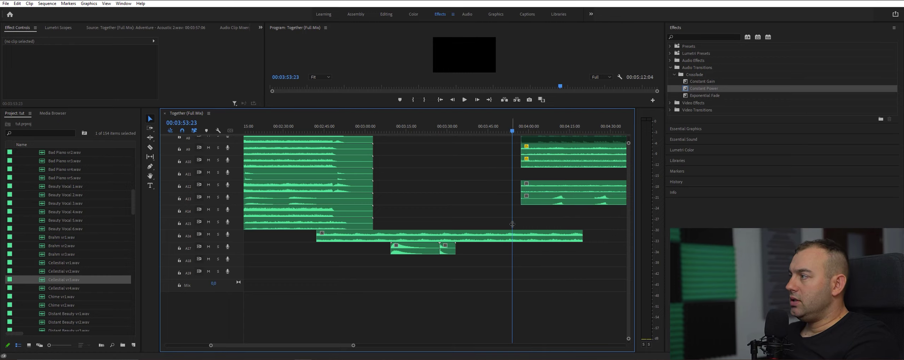
key("space")
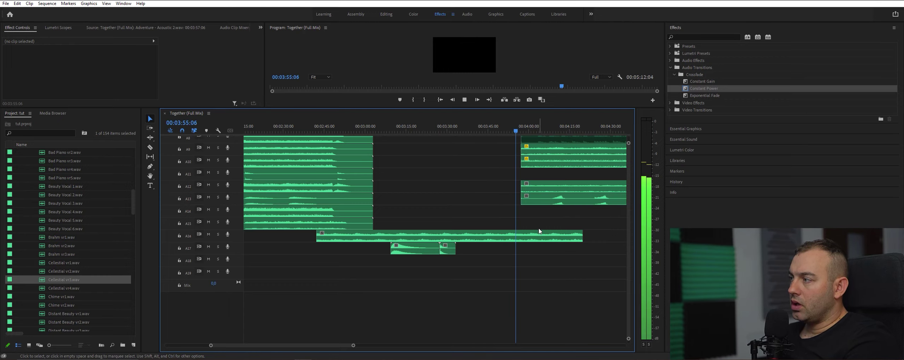
left_click(533, 237)
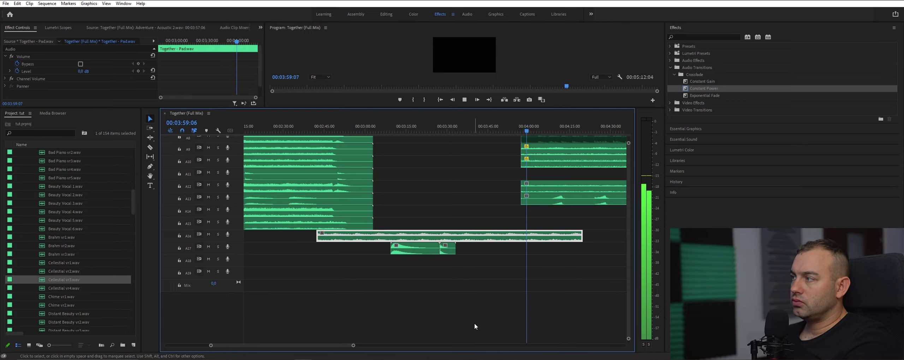
key("space")
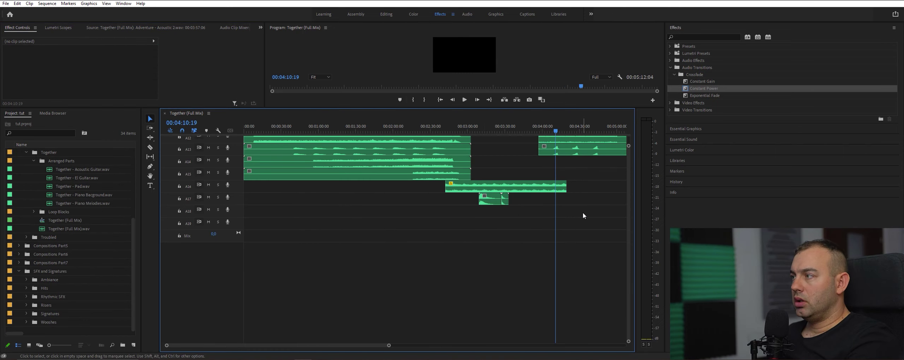
Delete the signature sound clips from Audio 17
left_click_drag(464, 207, 554, 233)
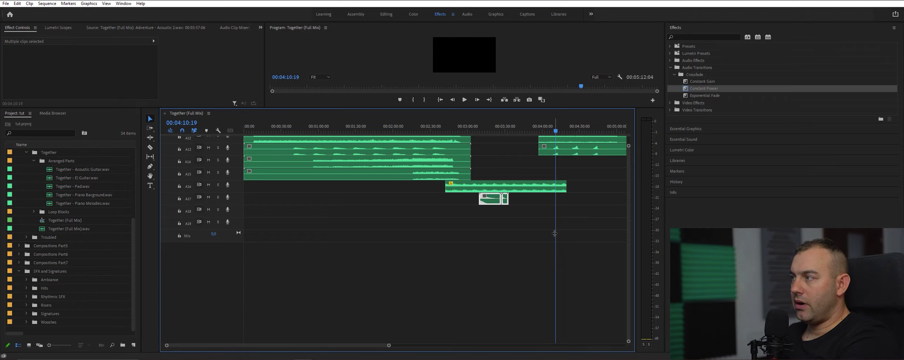
key("Delete")
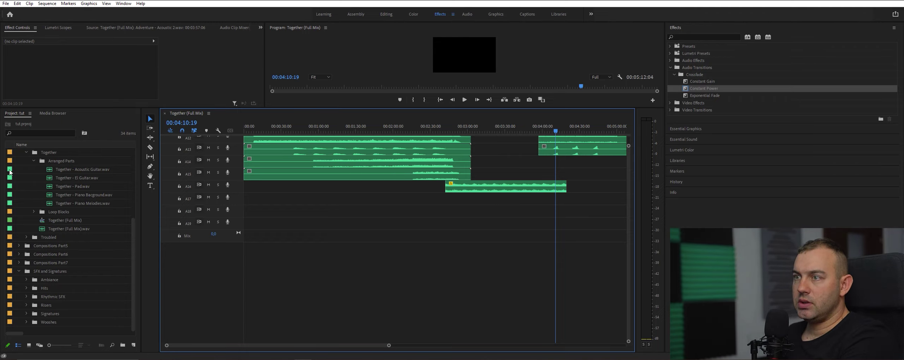
Place copies of Together -Electric Guitar (loop).wav from the Loop Blocks bin end to end on Audio 17 from about 00:03:03
left_click(34, 212)
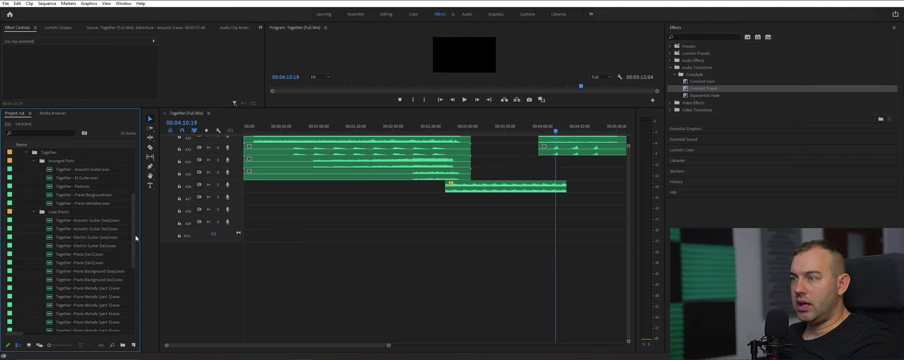
left_click_drag(134, 226, 134, 232)
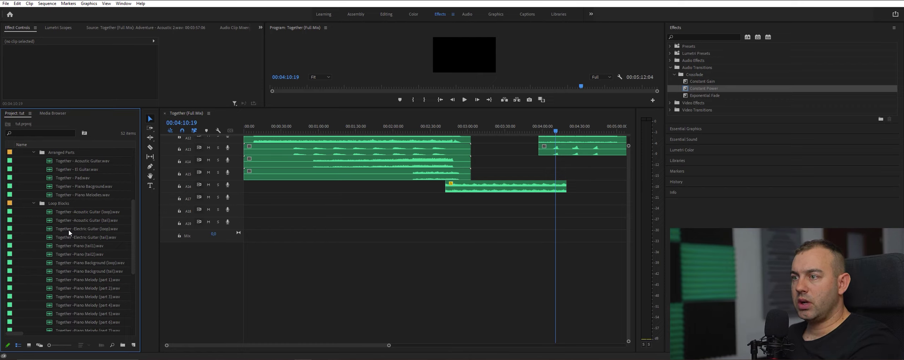
left_click_drag(69, 231, 548, 201)
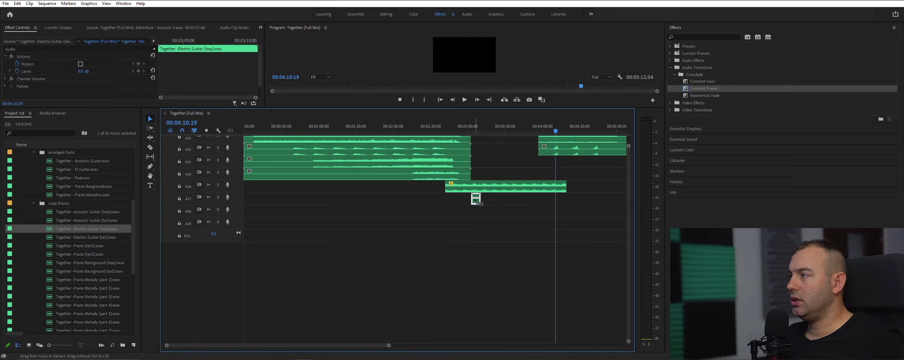
left_click(478, 131)
left_click_drag(88, 229, 493, 199)
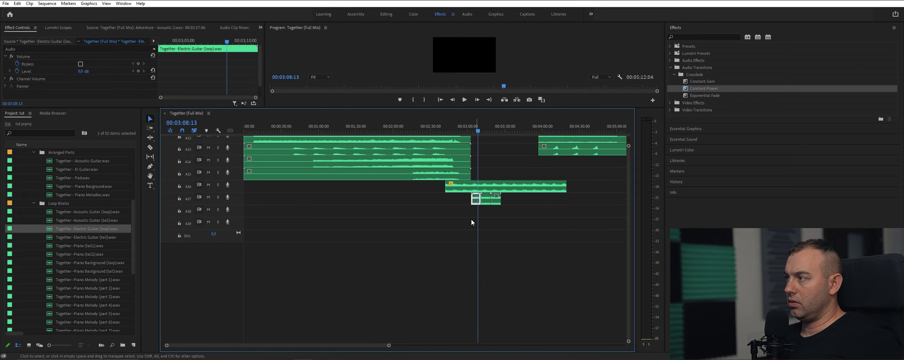
Play the guitar loops over the pad from 00:03:08:13 and place Together -Electric Guitar (tail).wav directly after the last loop on Audio 17
key("space")
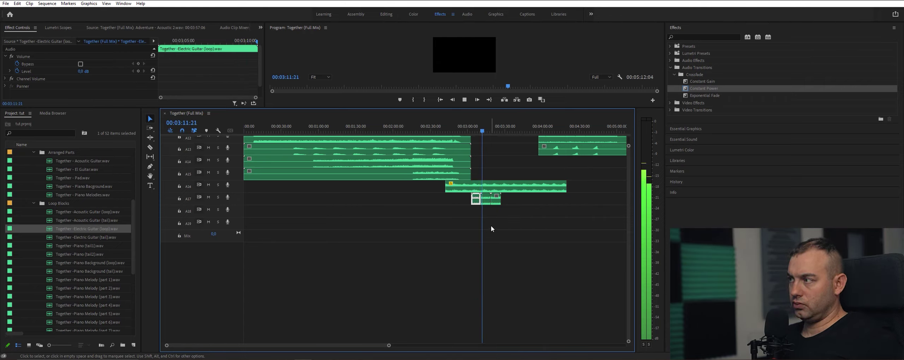
key("space")
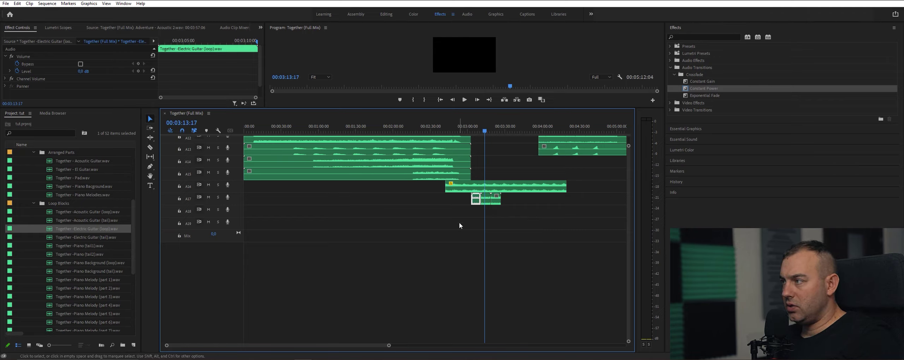
left_click(89, 240)
left_click_drag(86, 241, 505, 206)
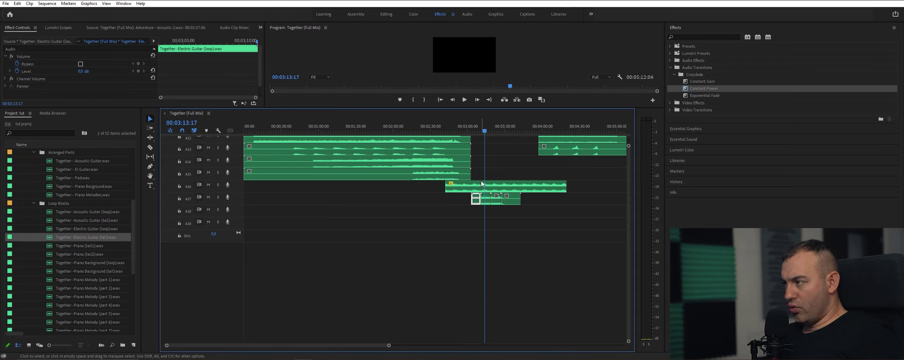
Move the playhead to the join between the last guitar loop and the tail on Audio 17, at 00:03:26:24
left_click(503, 130)
left_click(499, 130)
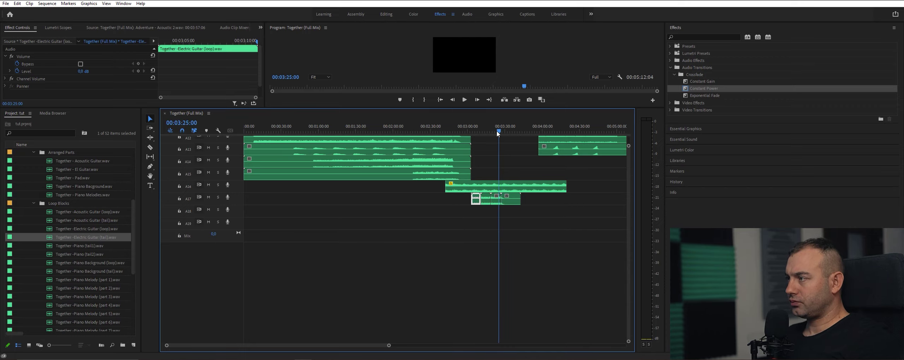
left_click_drag(389, 347, 307, 345)
left_click(455, 229)
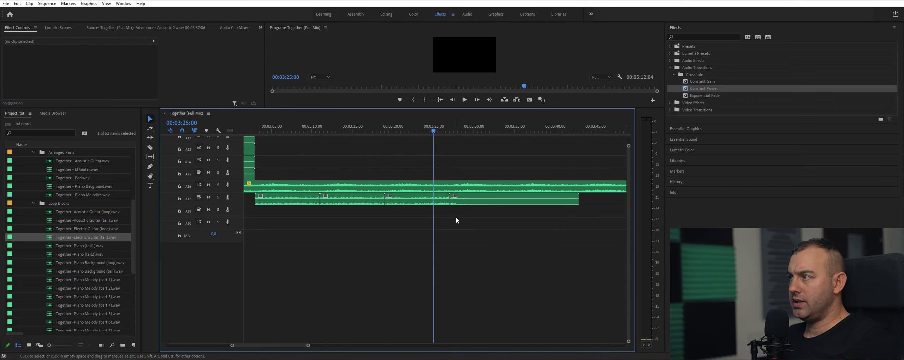
left_click_drag(457, 218, 442, 211)
key("space")
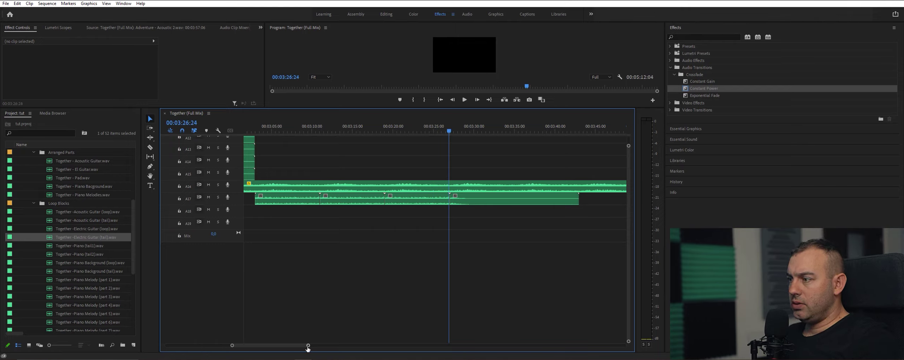
Trim the end of the last guitar loop and 4 frames off the tail's start on Audio 17, and move the tail to close the gap
key("equal")
key("equal")
key("ctrl+a")
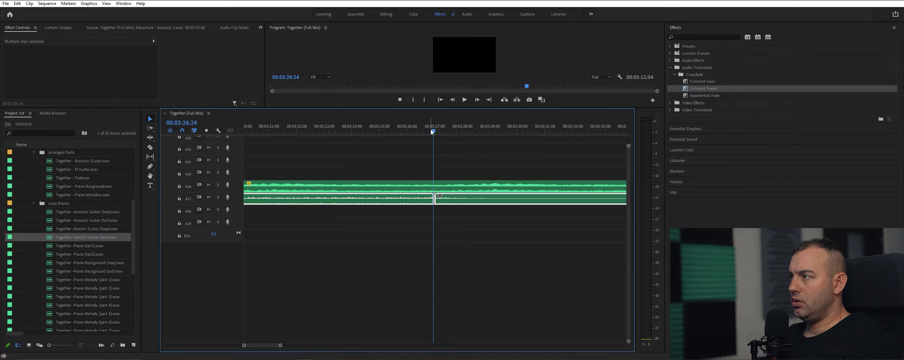
left_click(455, 242)
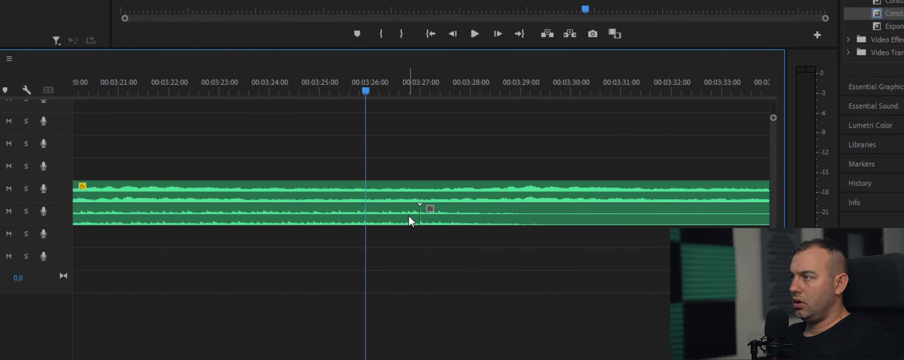
left_click_drag(418, 214, 410, 216)
left_click(395, 223)
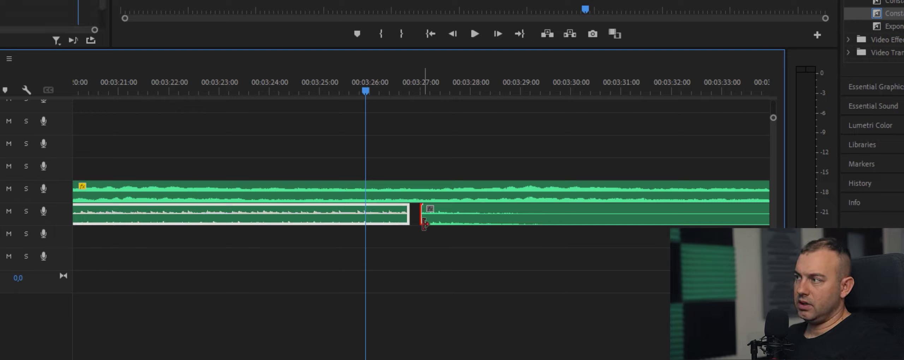
left_click_drag(425, 223, 433, 223)
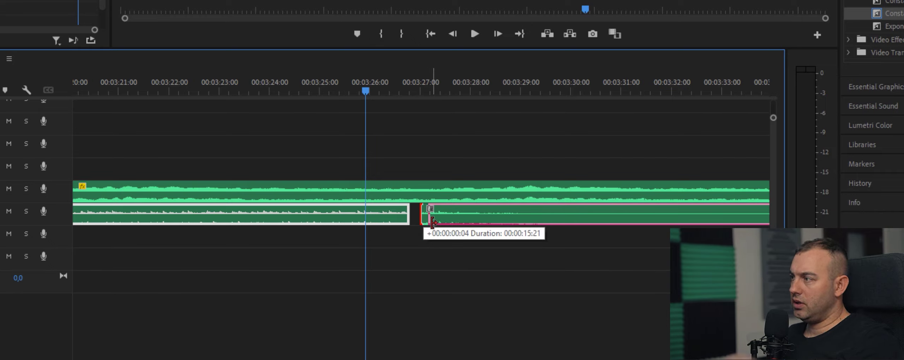
left_click_drag(433, 221, 426, 223)
left_click(425, 244)
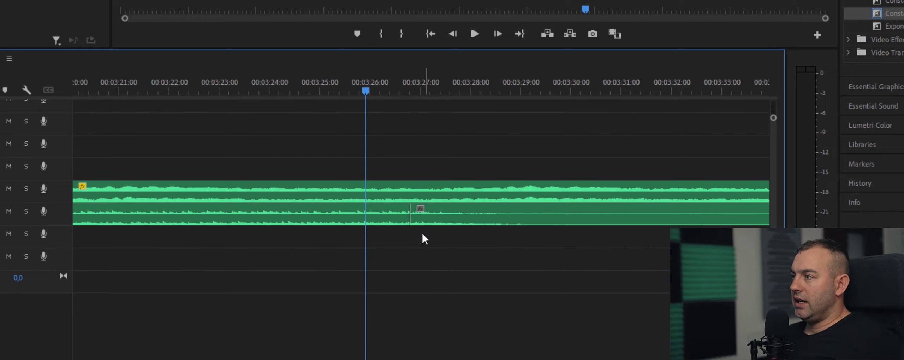
Apply a Constant Power crossfade between the last guitar loop and the tail, and play it from about 00:03:24 with Audio 17 soloed
left_click_drag(435, 254, 394, 222)
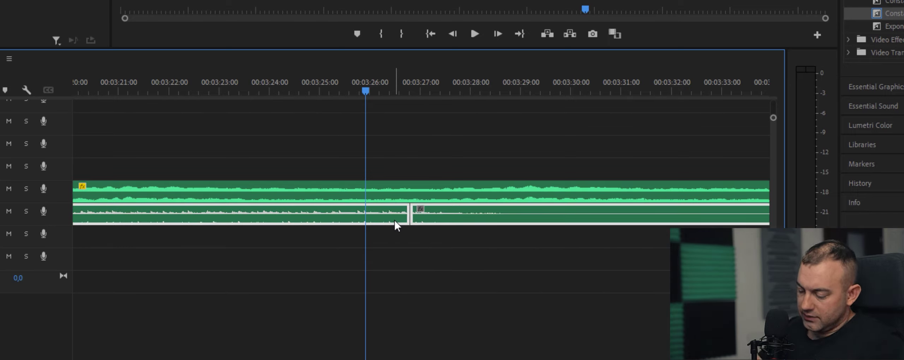
key("shift+d")
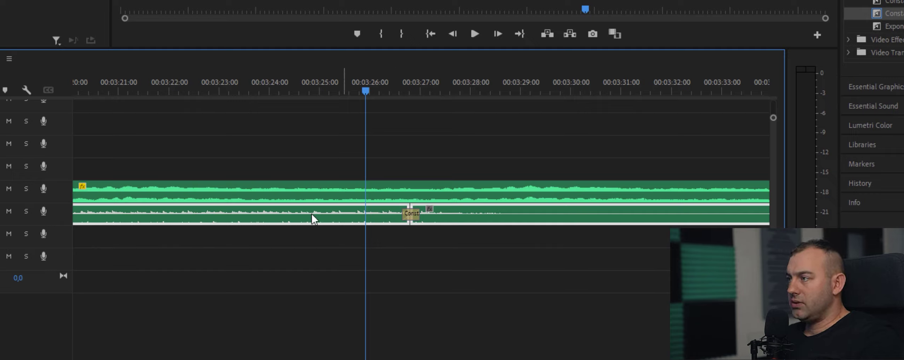
left_click(288, 89)
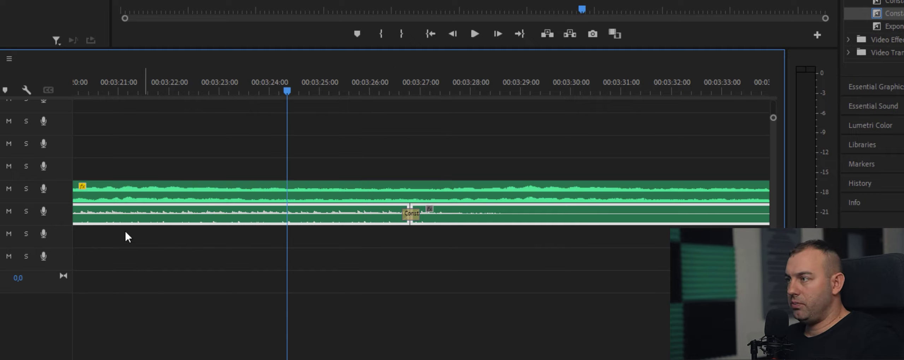
key("space")
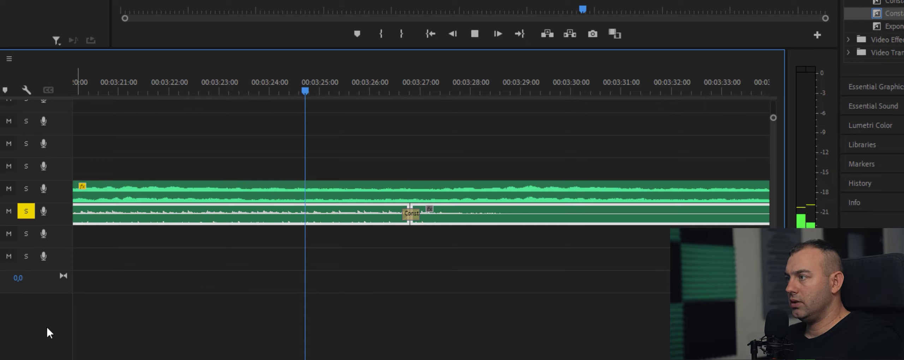